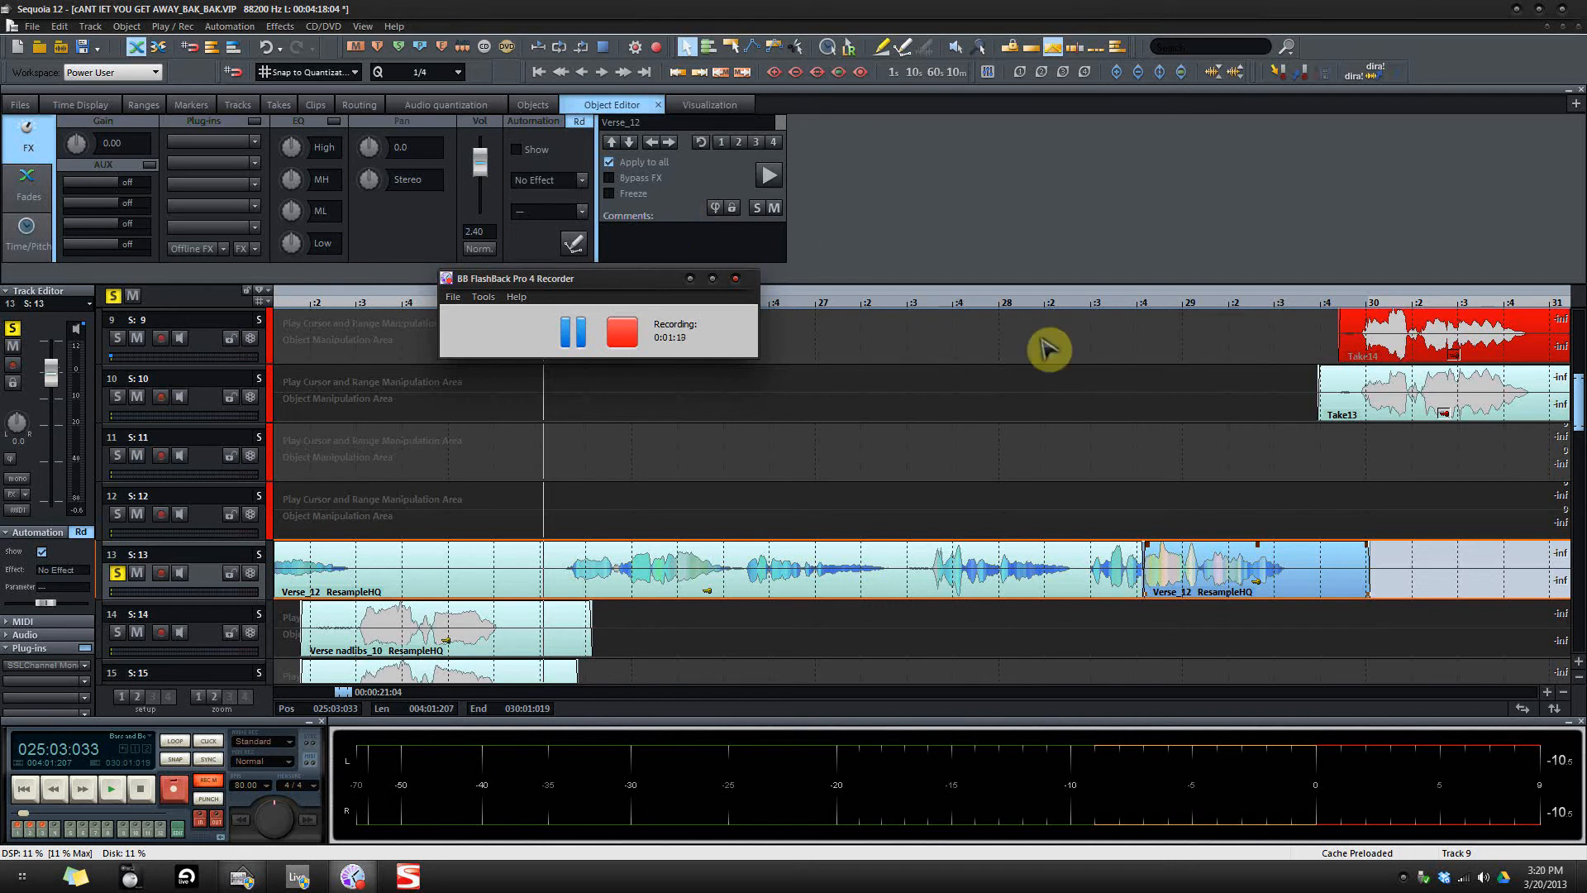
Step: Reset the object volume of the second Verse_12 clip on track 13 to 0.0
{"action": "left_click", "coordinate": [1228, 587]}
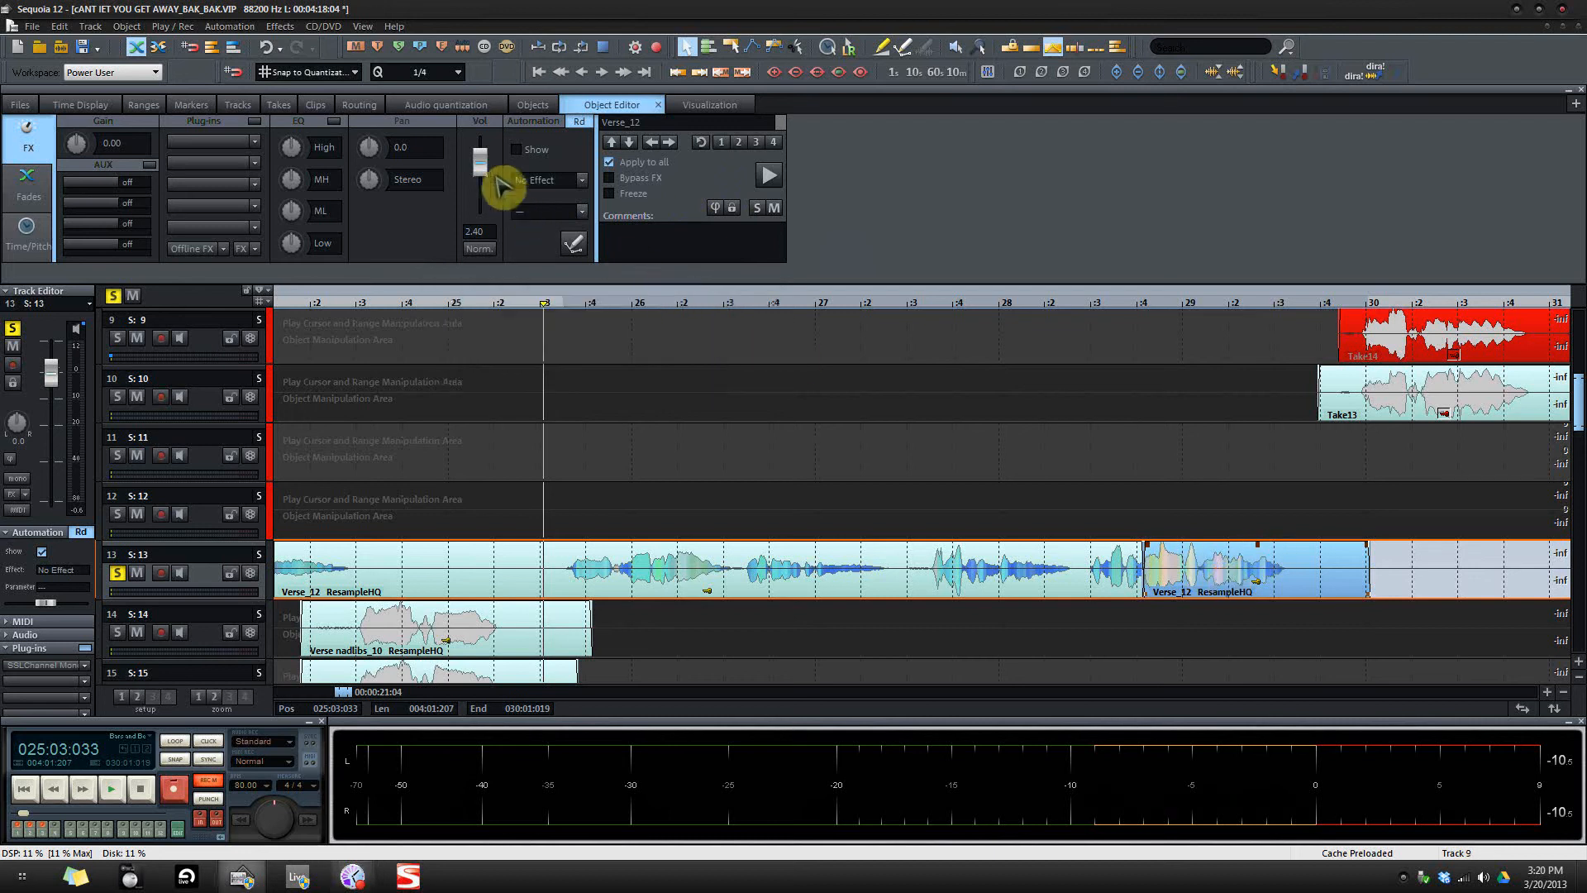
{"action": "left_click_drag", "start_coordinate": [485, 170], "coordinate": [482, 175]}
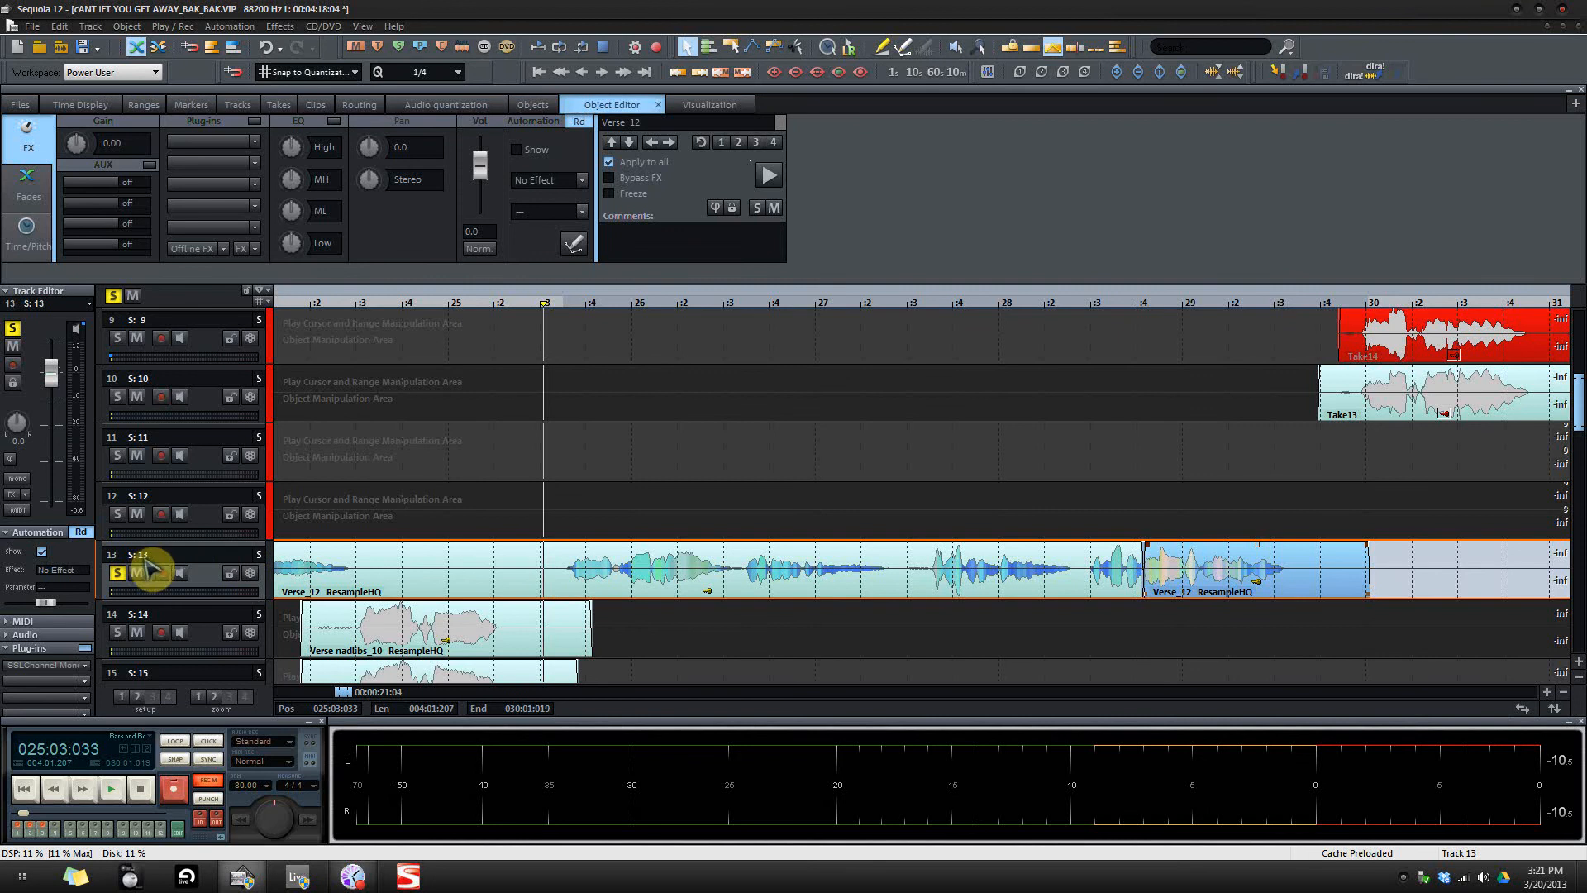
Step: Show the mixer to inspect the track 13 channel fader, and return to the arrangement to compare it with the track's own fader
{"action": "key", "text": "m"}
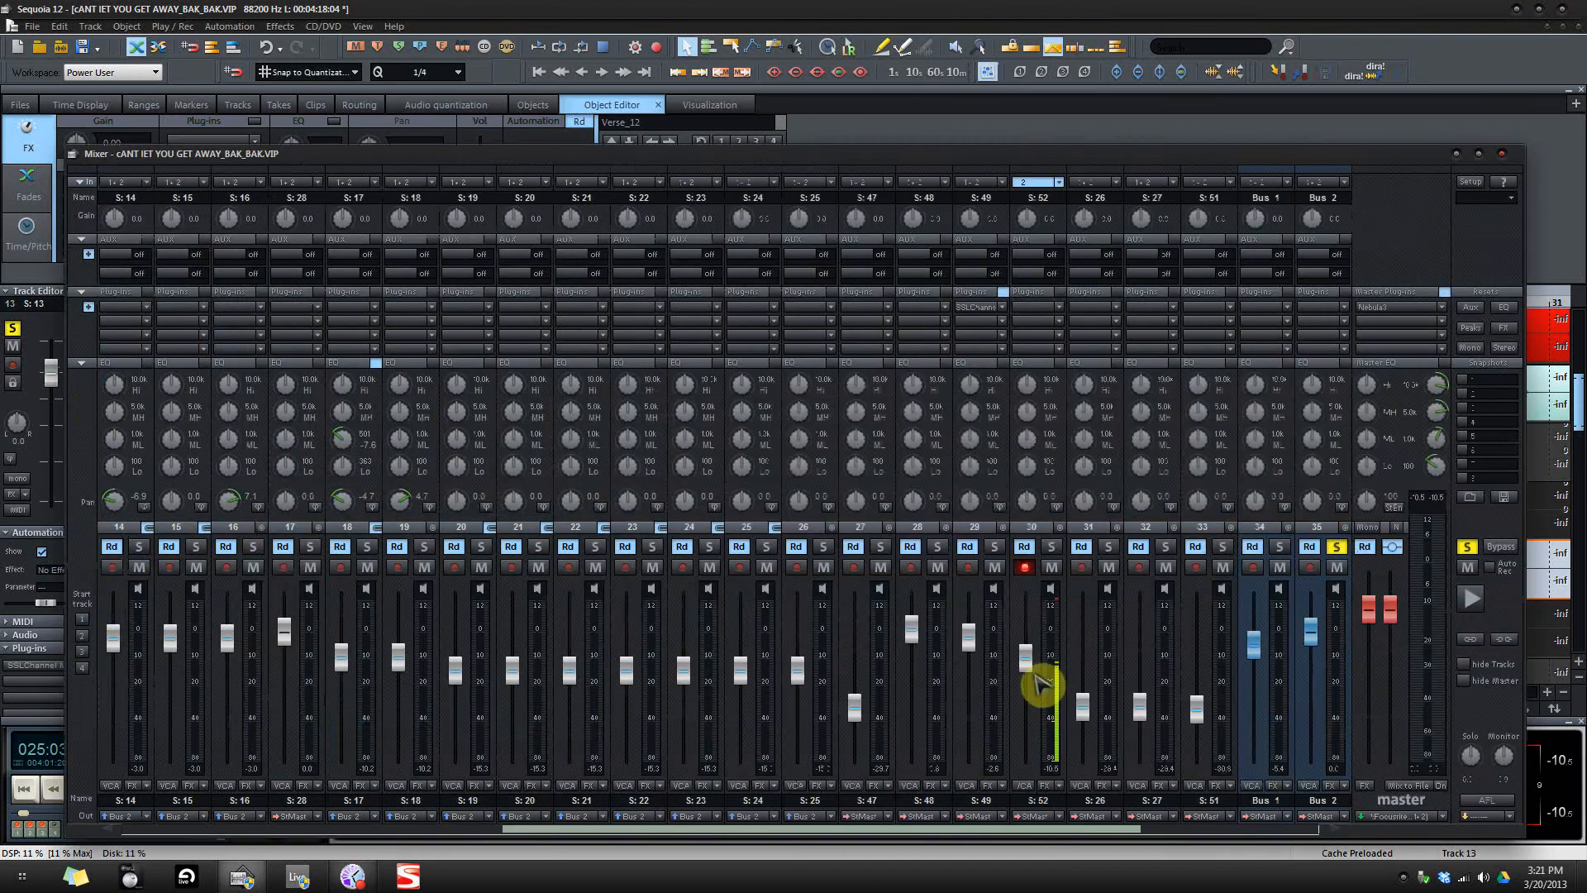
{"action": "key", "text": "m"}
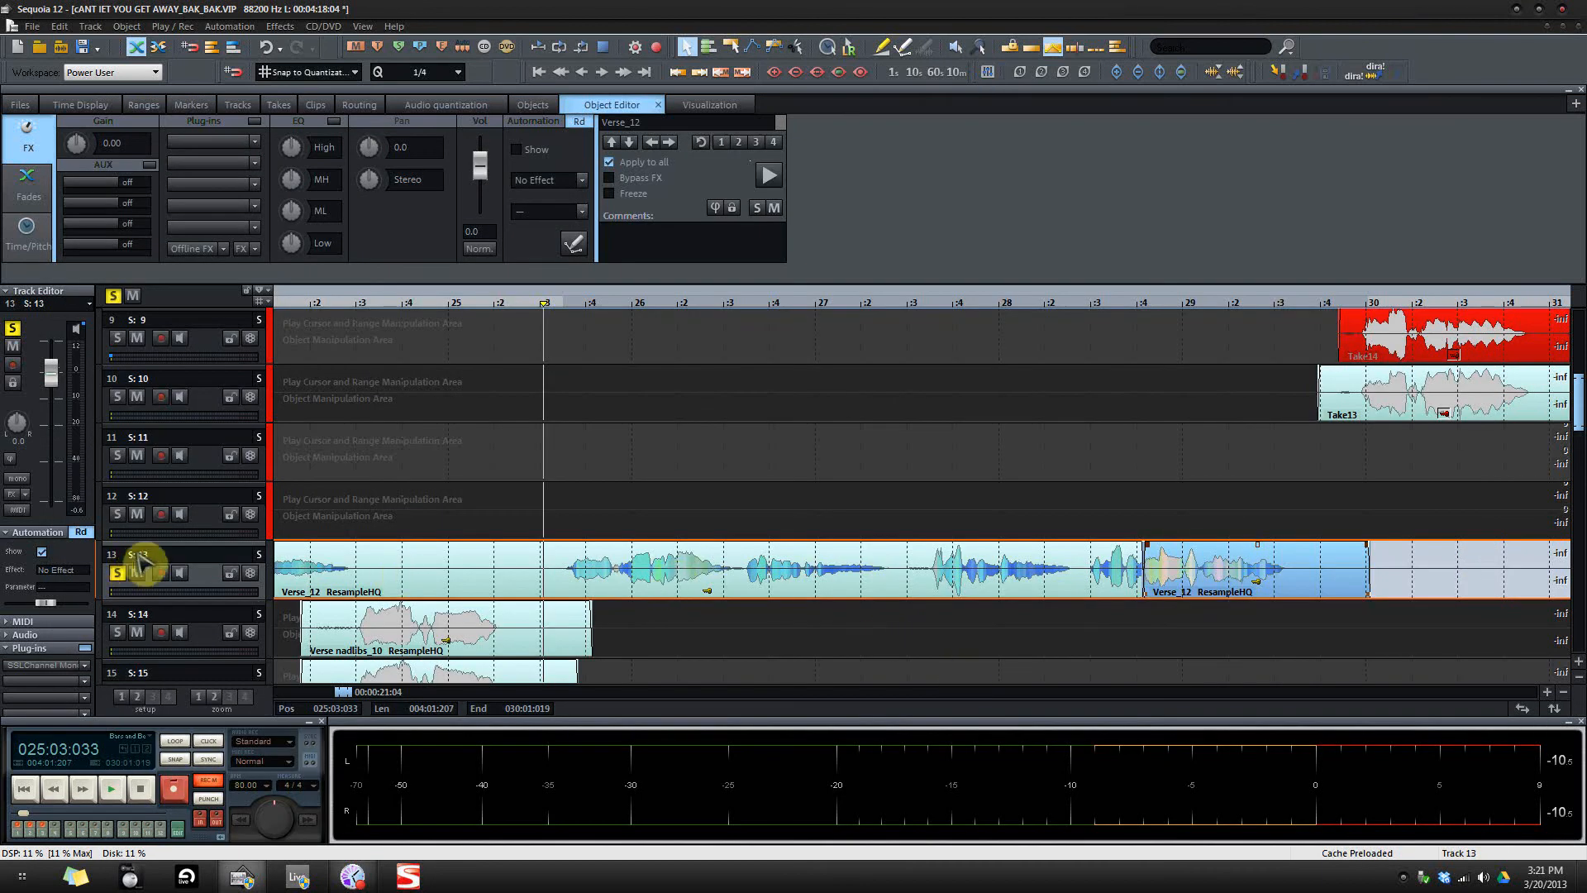
{"action": "key", "text": "m"}
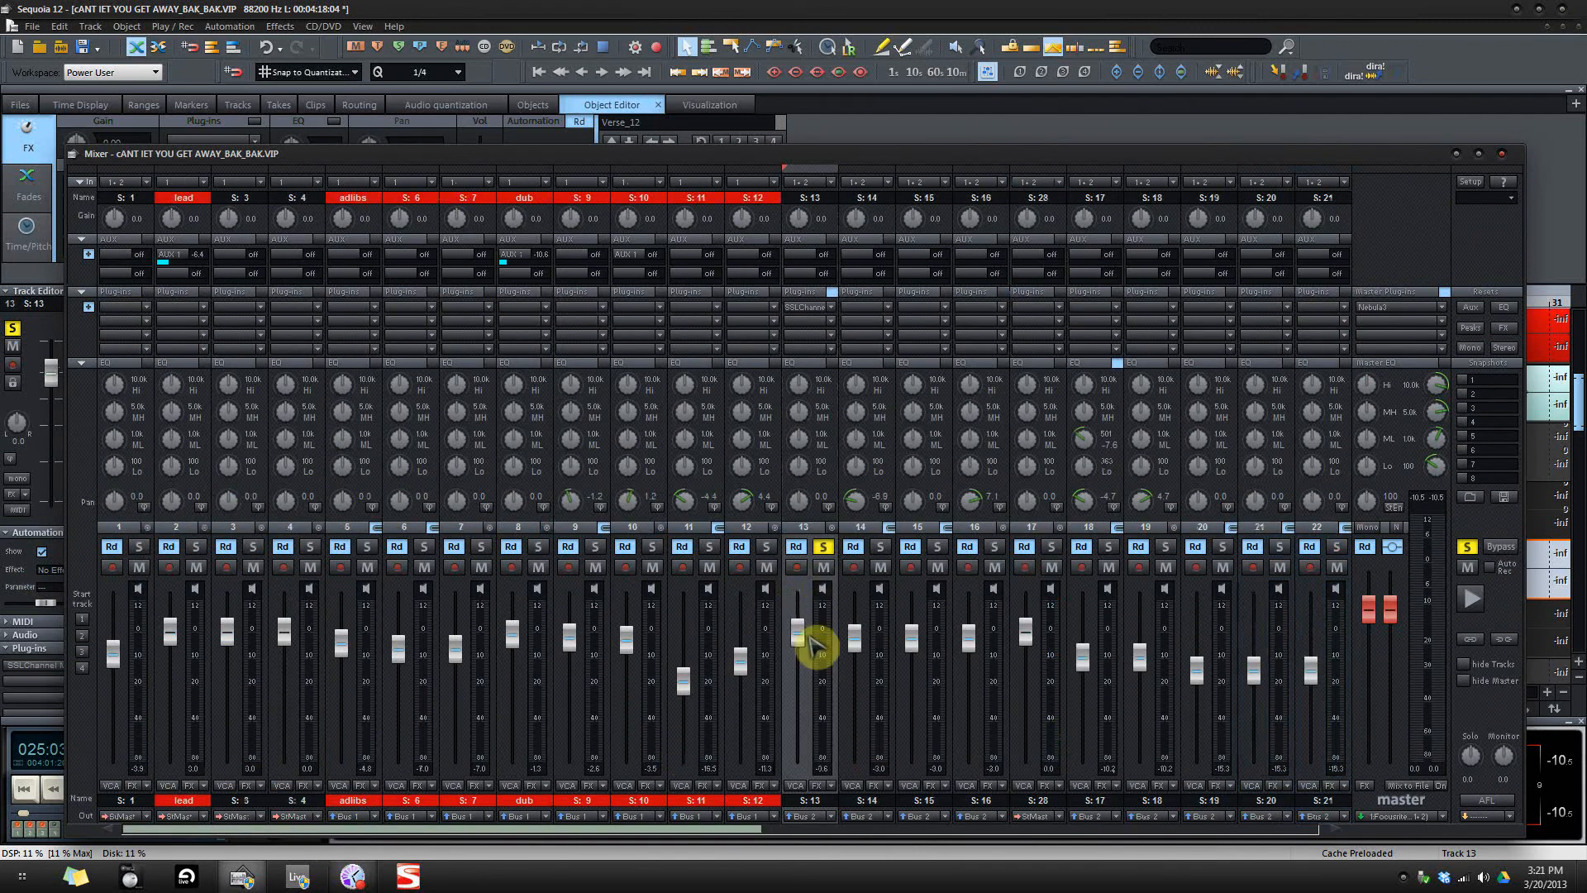
{"action": "key", "text": "m"}
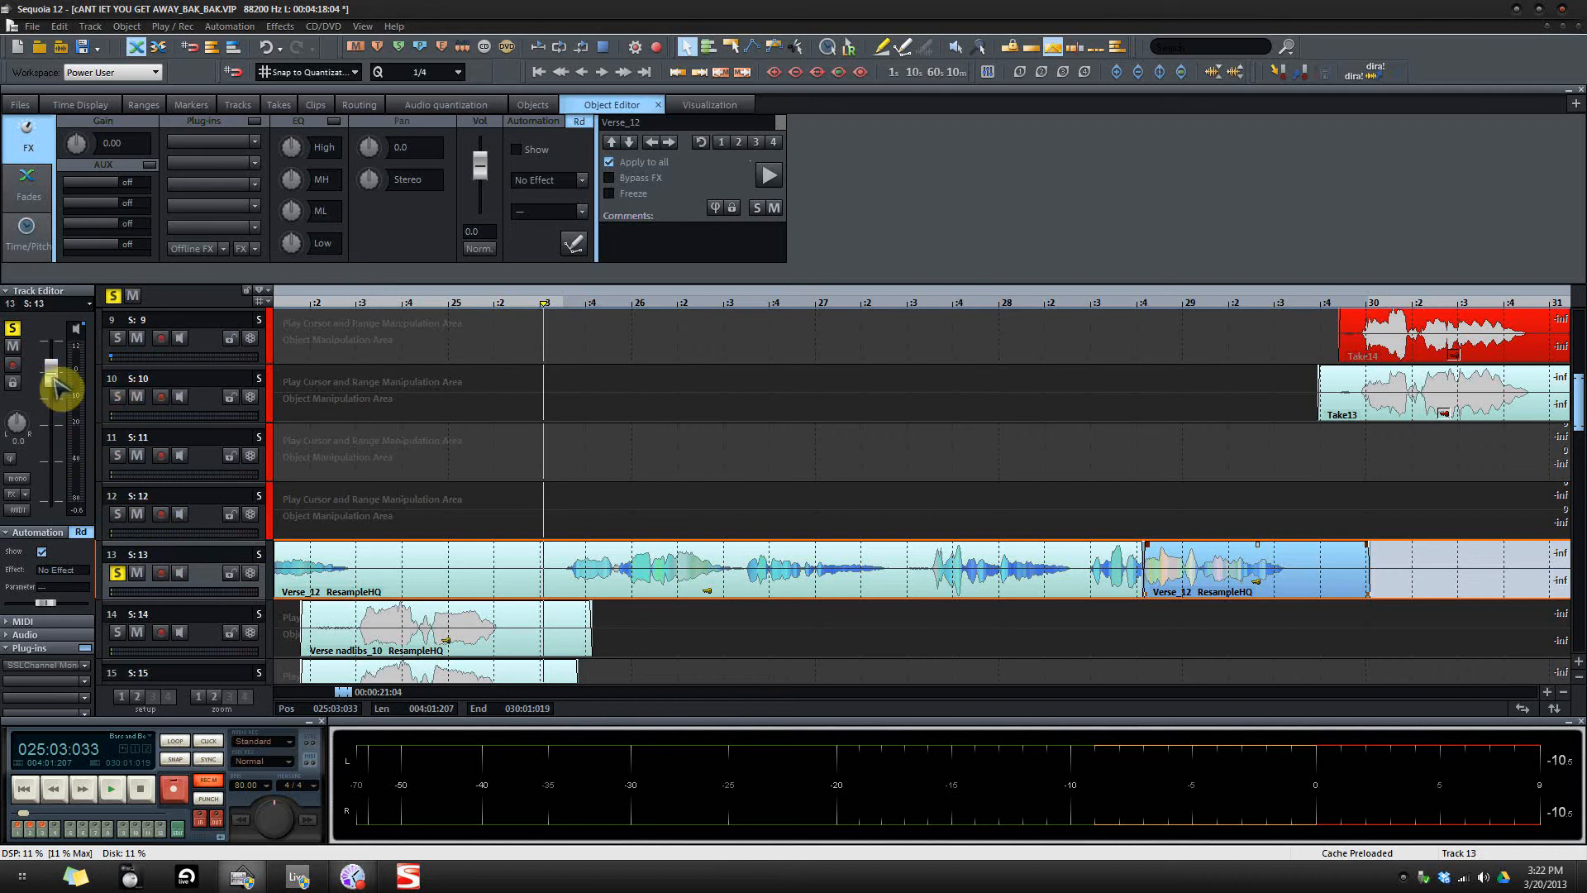
{"action": "mouse_move", "coordinate": [53, 383]}
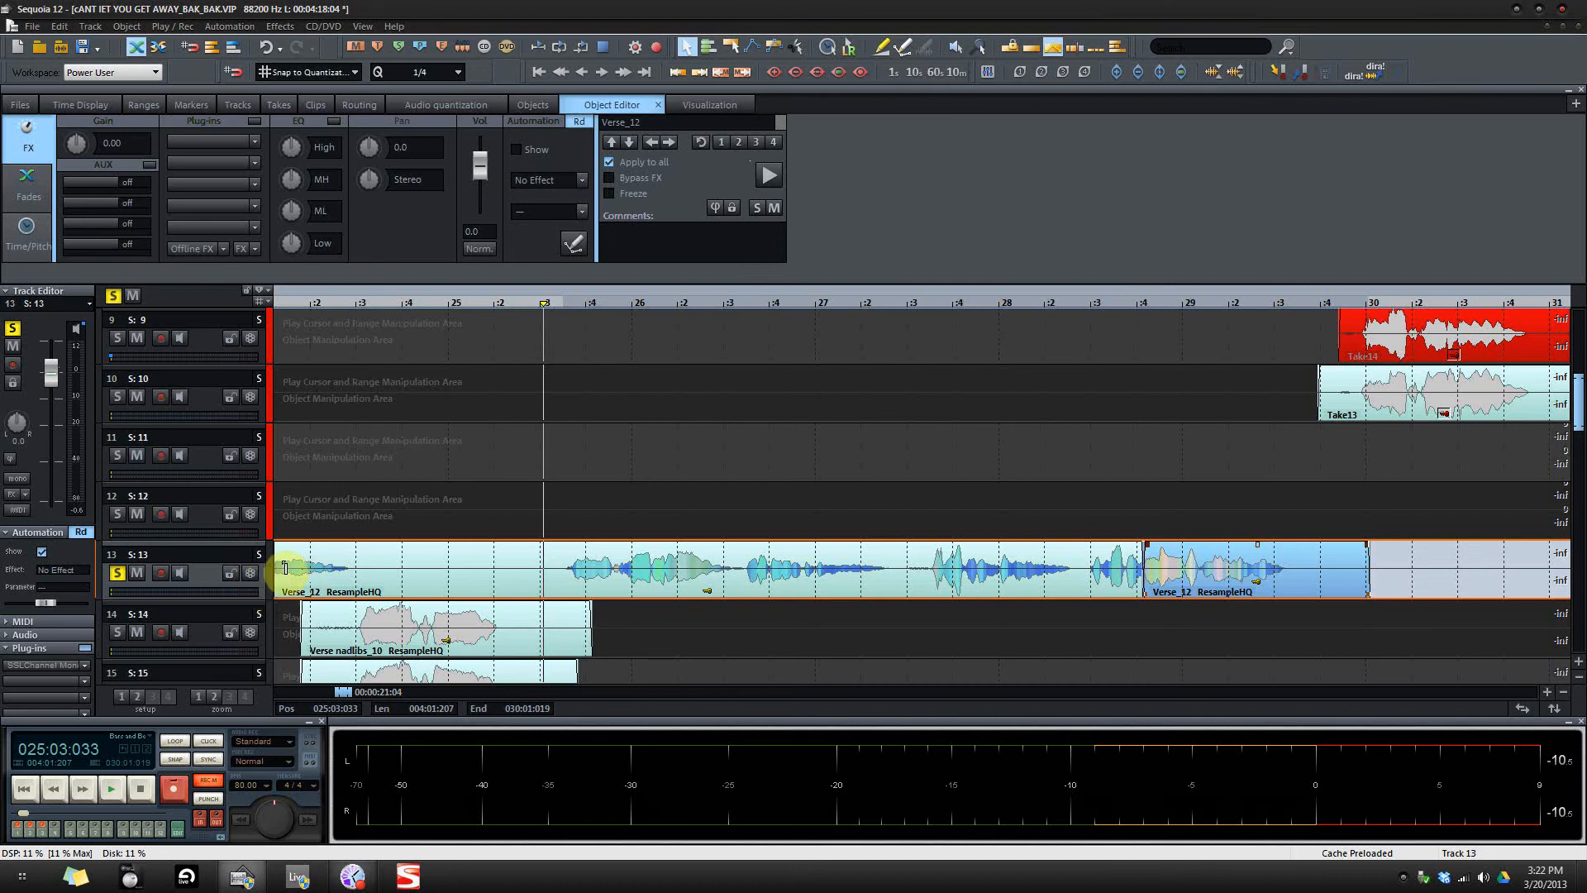
Step: Mark a range over both Verse_12 clips on track 13, and place the play cursor just before the first one
{"action": "key", "text": "Down"}
{"action": "key", "text": "Down"}
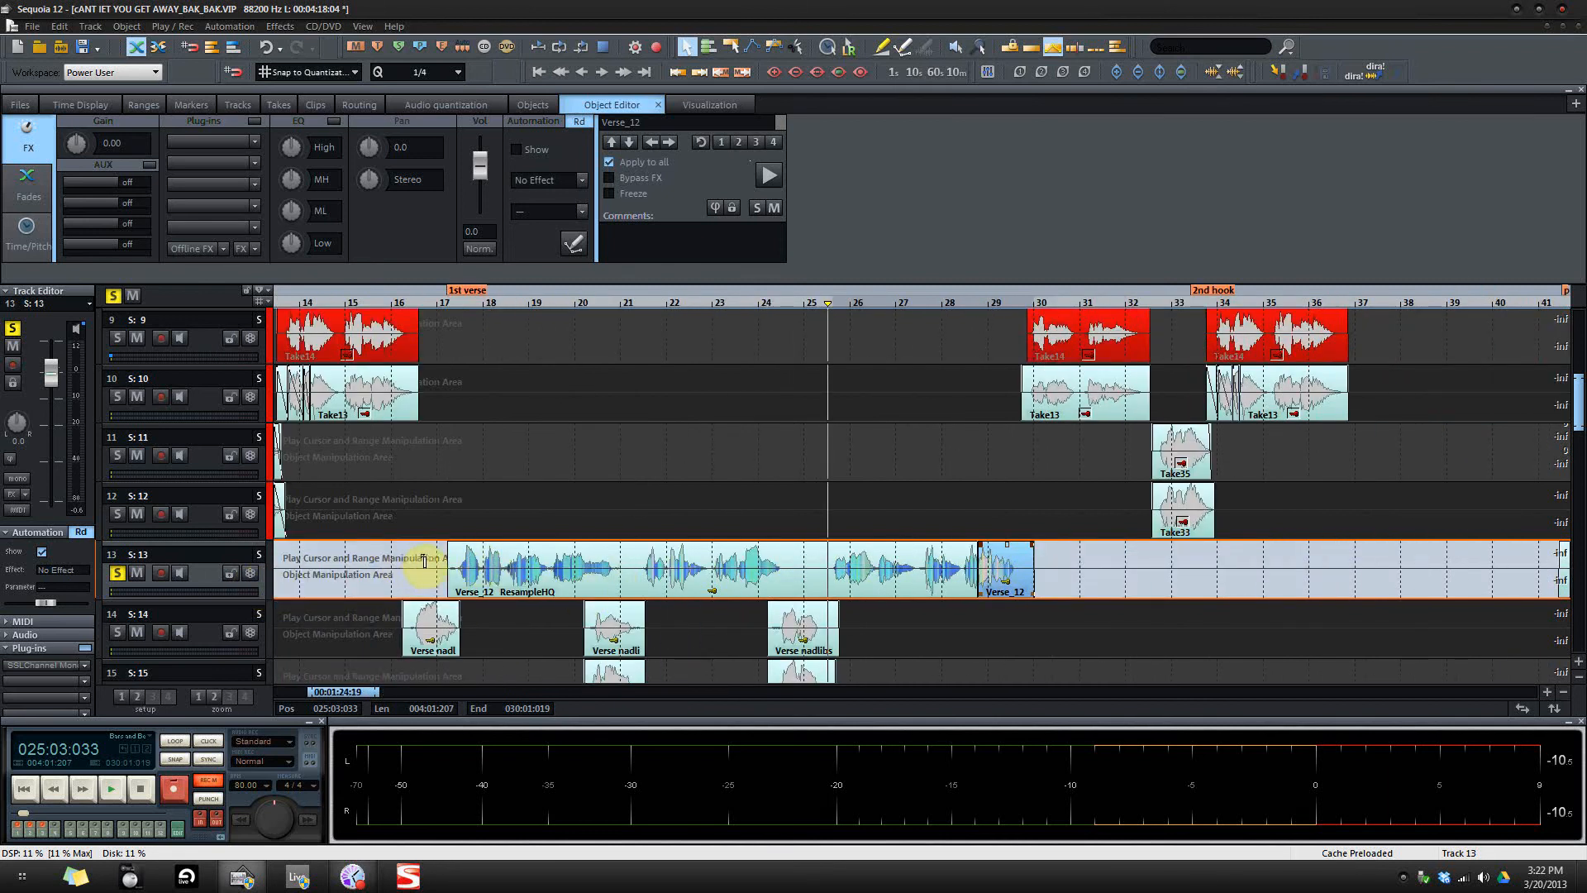
{"action": "left_click_drag", "start_coordinate": [432, 571], "coordinate": [1066, 601]}
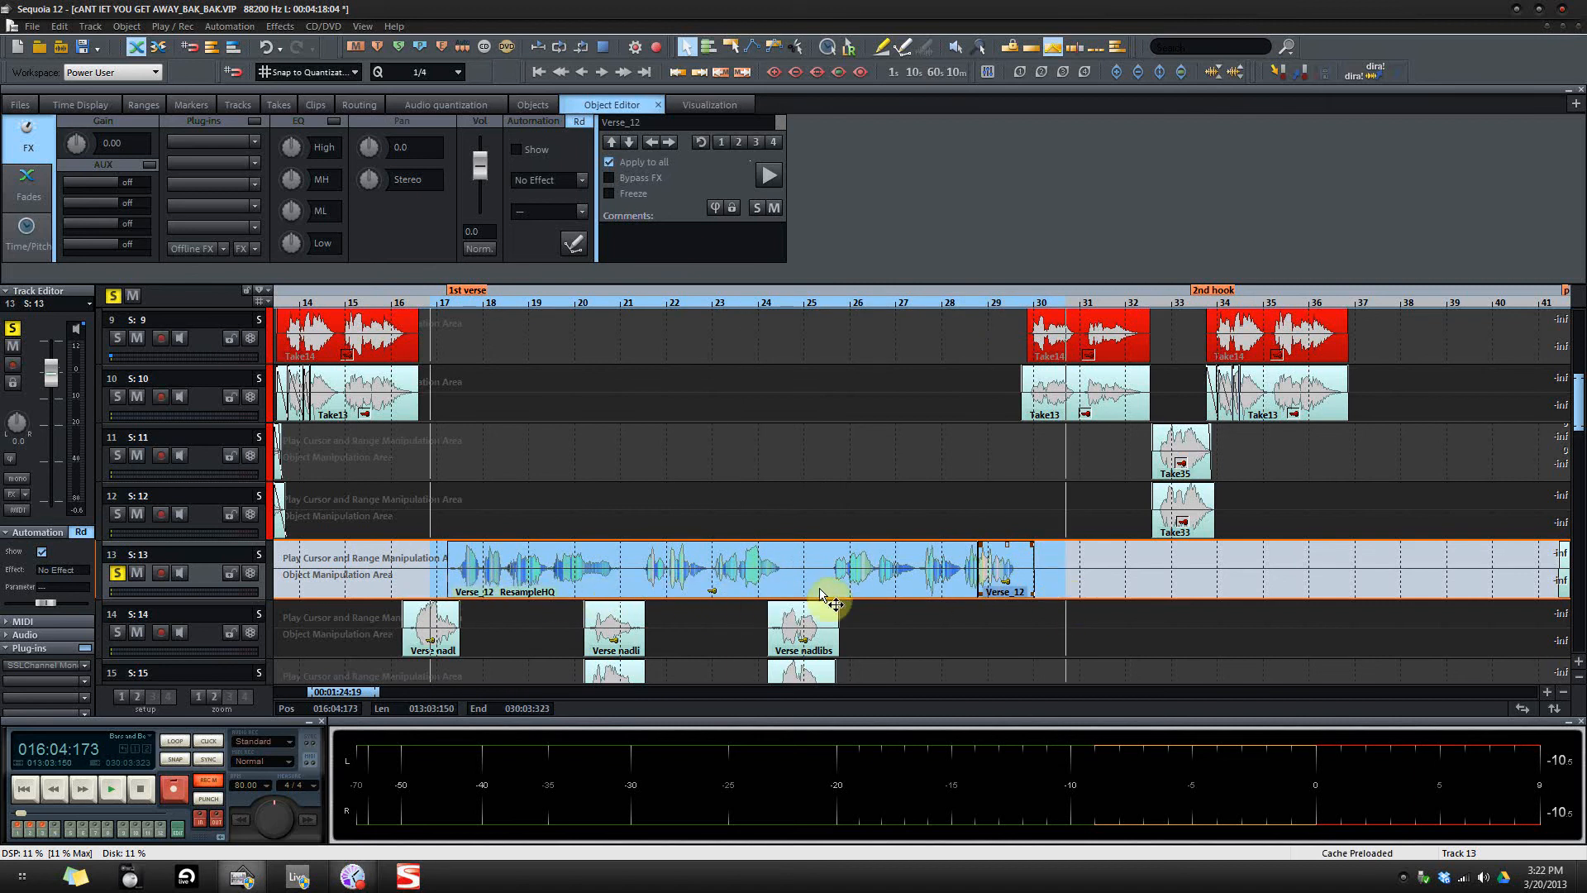
{"action": "left_click", "coordinate": [1055, 595]}
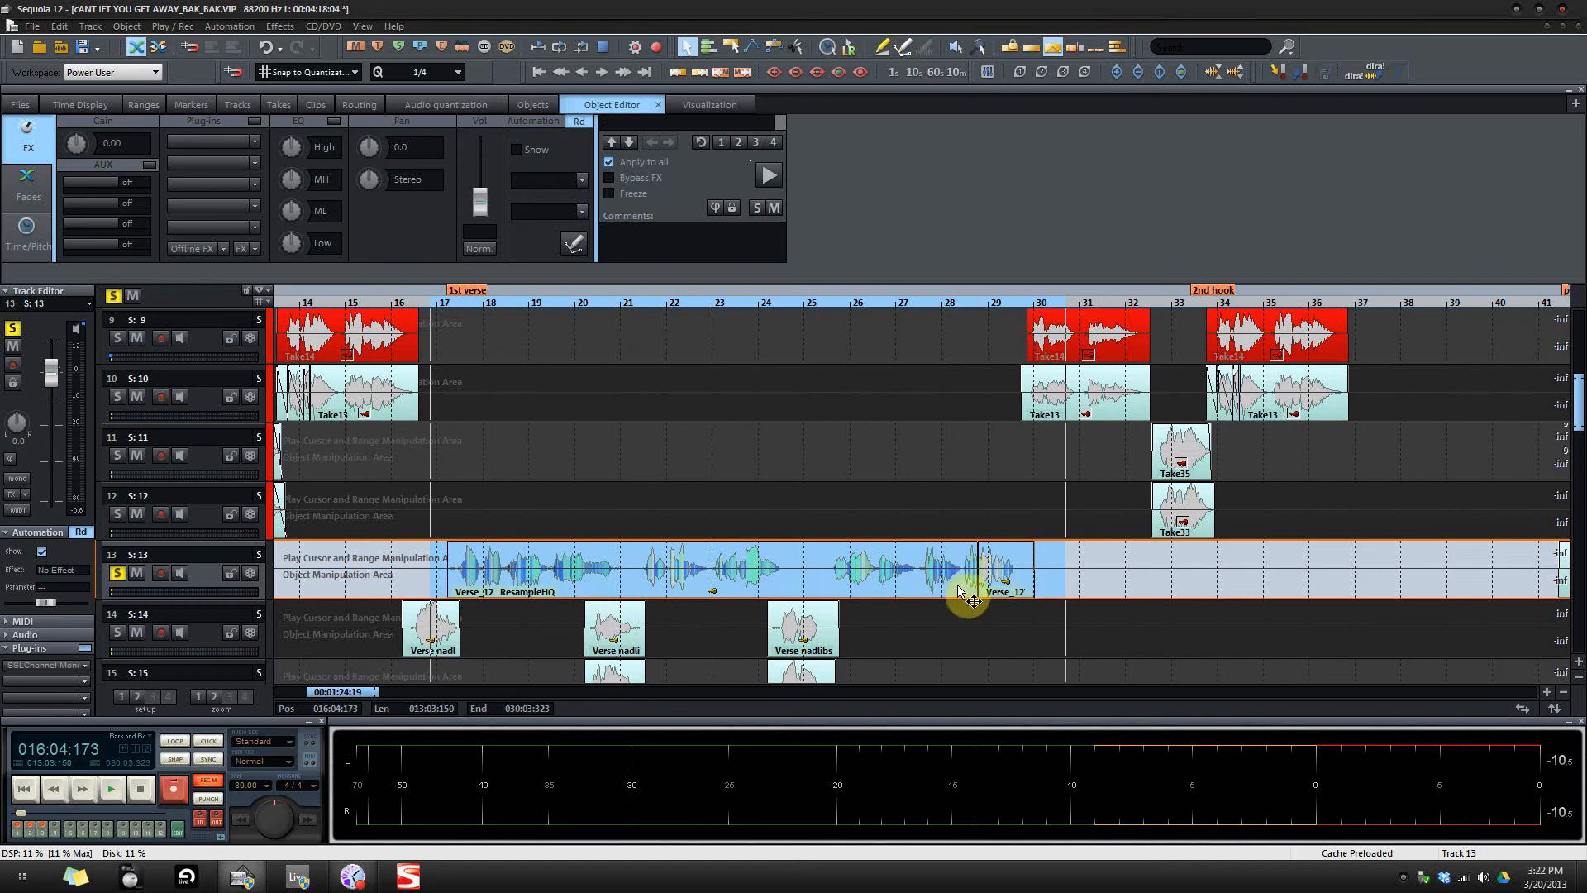
{"action": "left_click", "coordinate": [435, 558]}
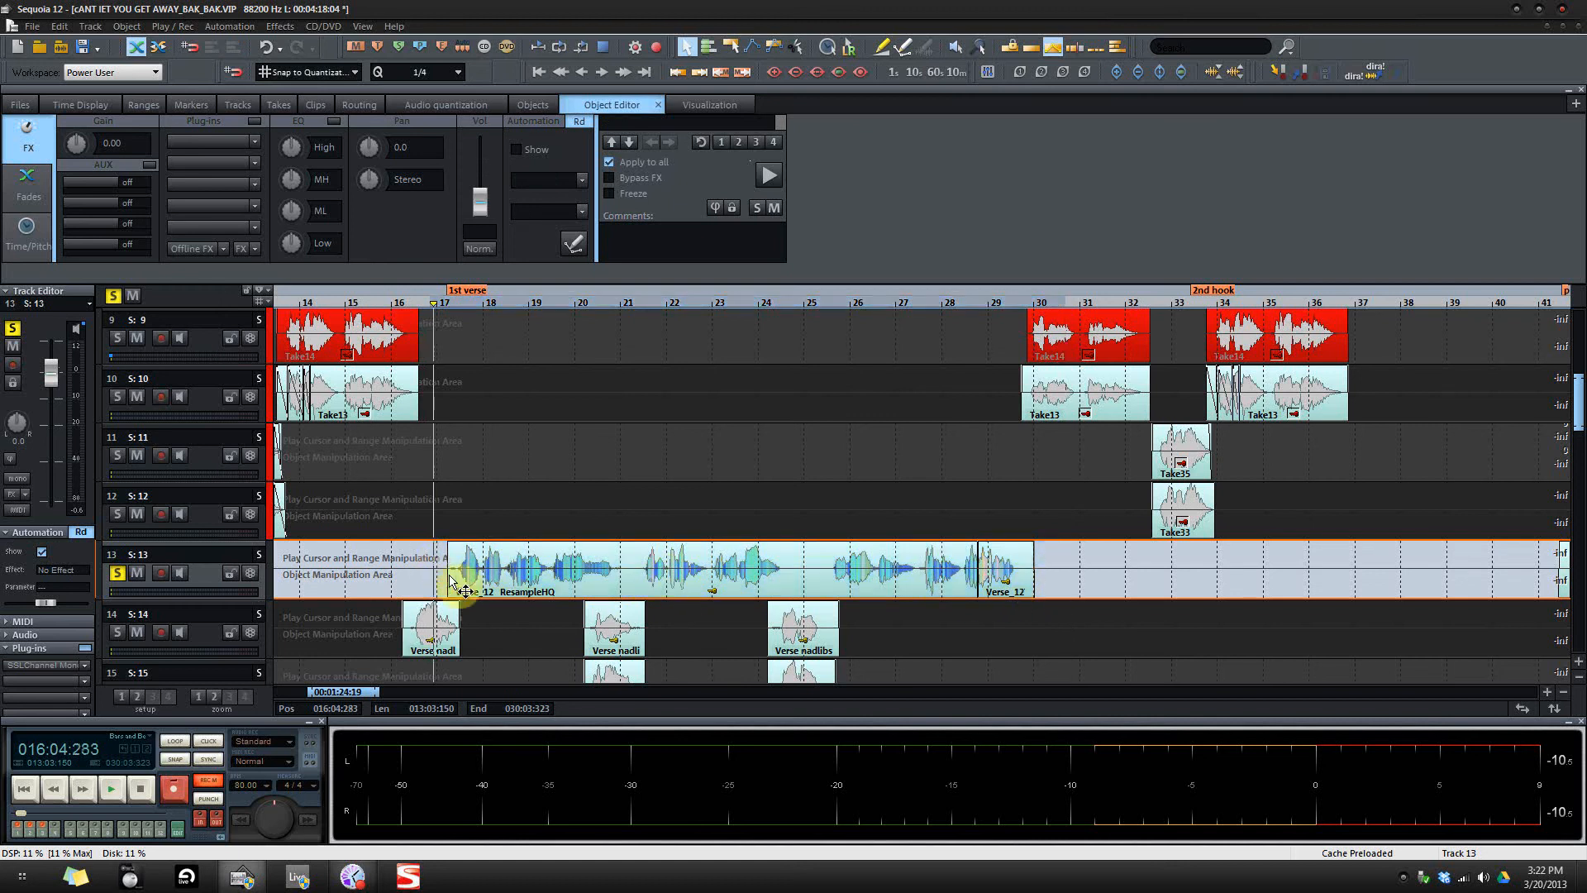
Step: Mark ranges over individual phrases of the first Verse_12 clip, ending with the phrase between about bars 27:02 and 28:02
{"action": "left_click", "coordinate": [645, 565]}
{"action": "left_click_drag", "start_coordinate": [645, 565], "coordinate": [666, 570]}
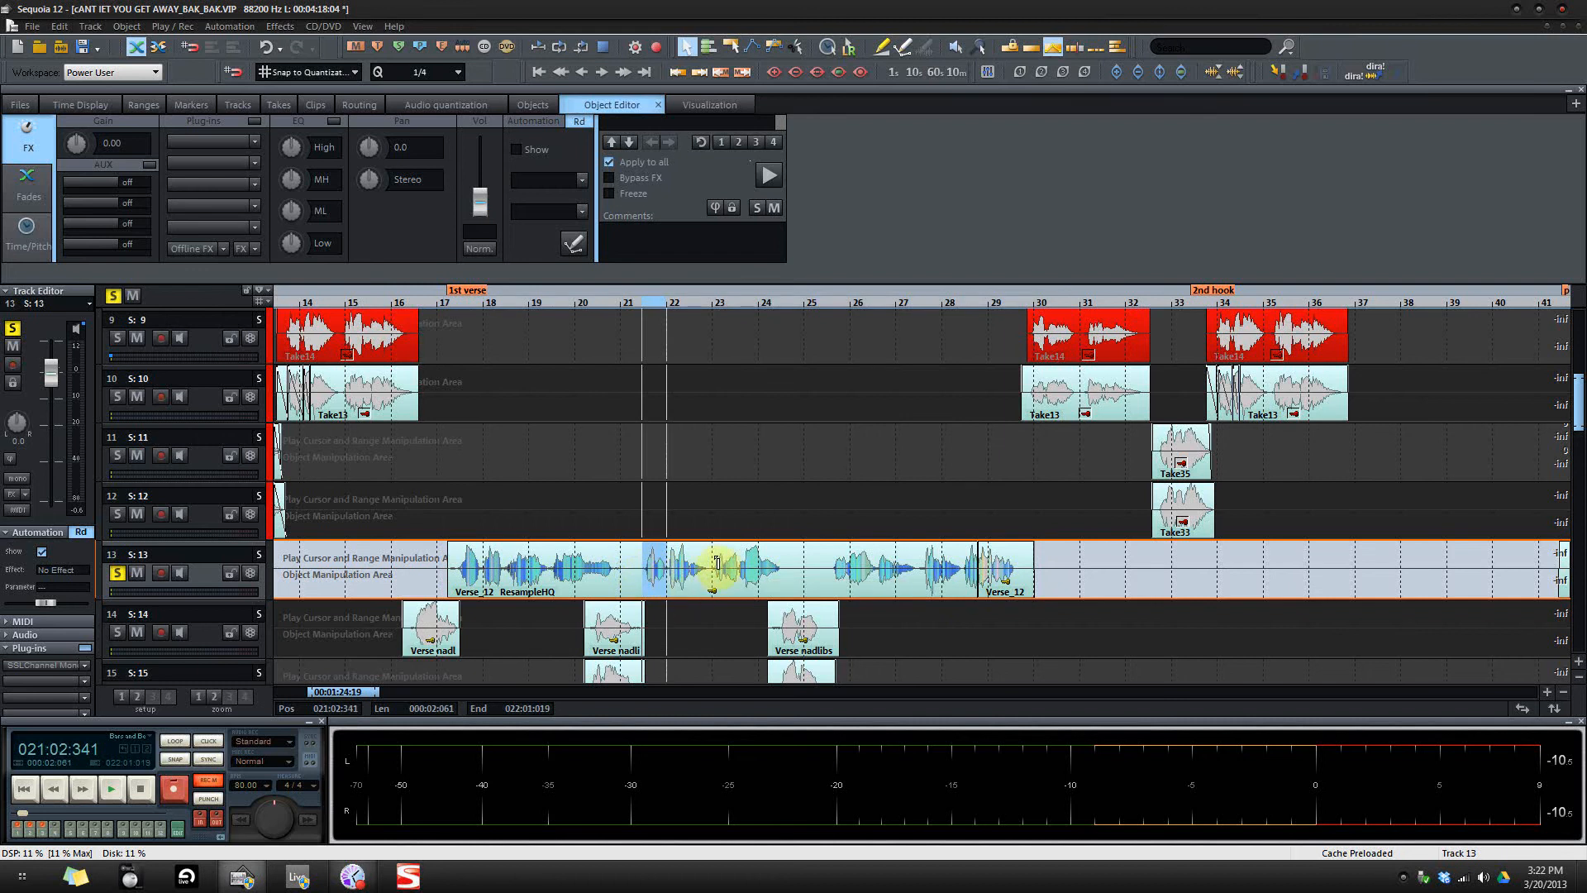
{"action": "left_click", "coordinate": [709, 564]}
{"action": "left_click_drag", "start_coordinate": [817, 567], "coordinate": [959, 592]}
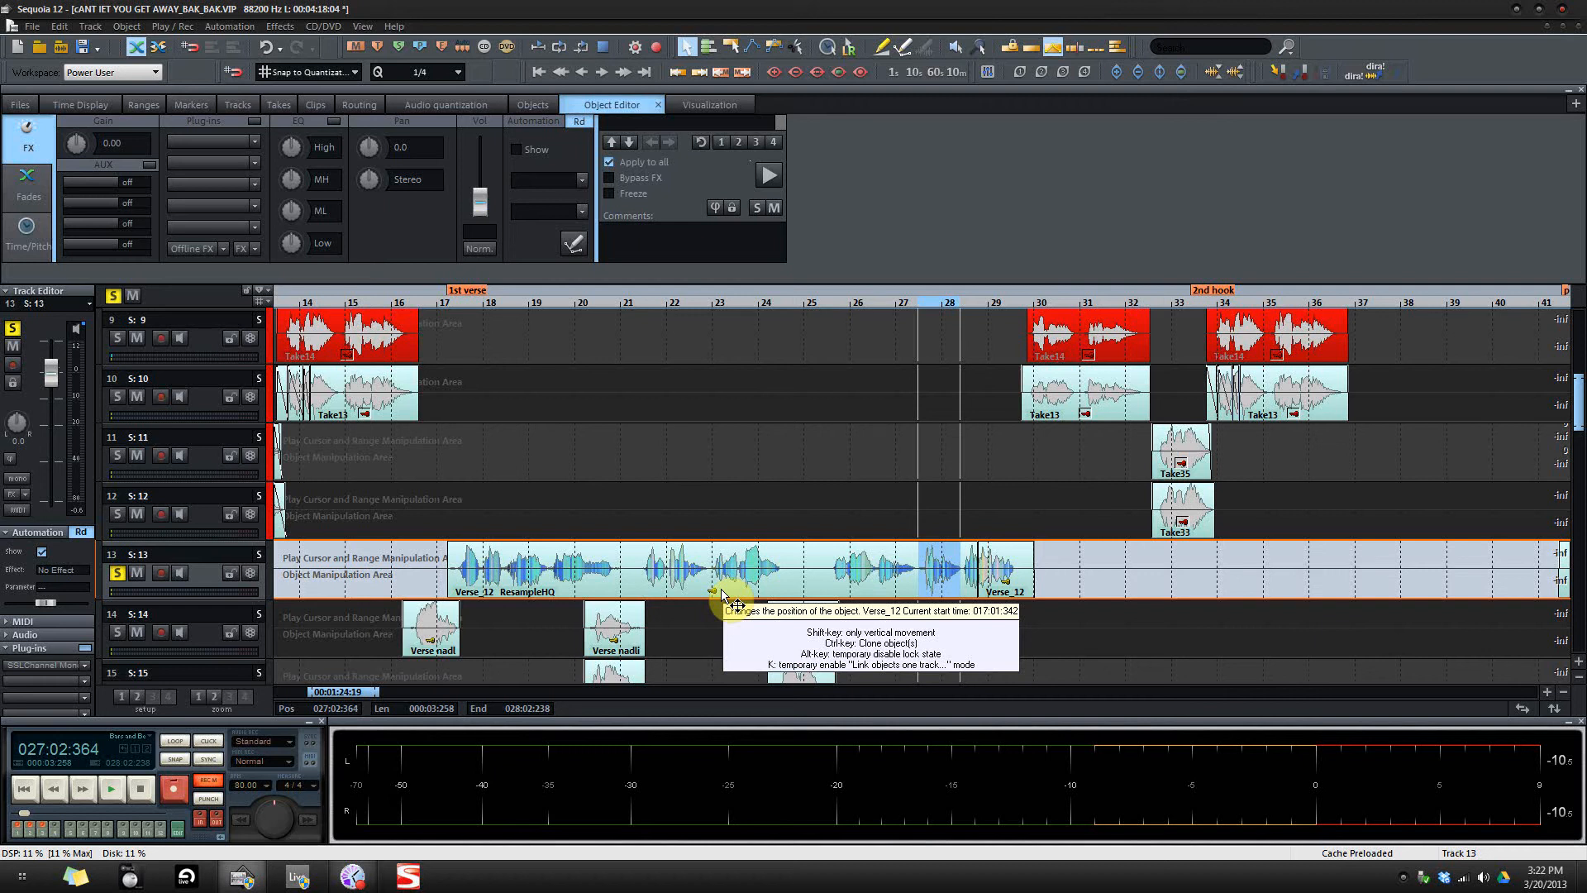
Step: Select the second Verse_12 clip on track 13 and examine the crossfade where it meets the first clip
{"action": "scroll", "coordinate": [722, 593], "scroll_direction": "up", "scroll_amount": 1}
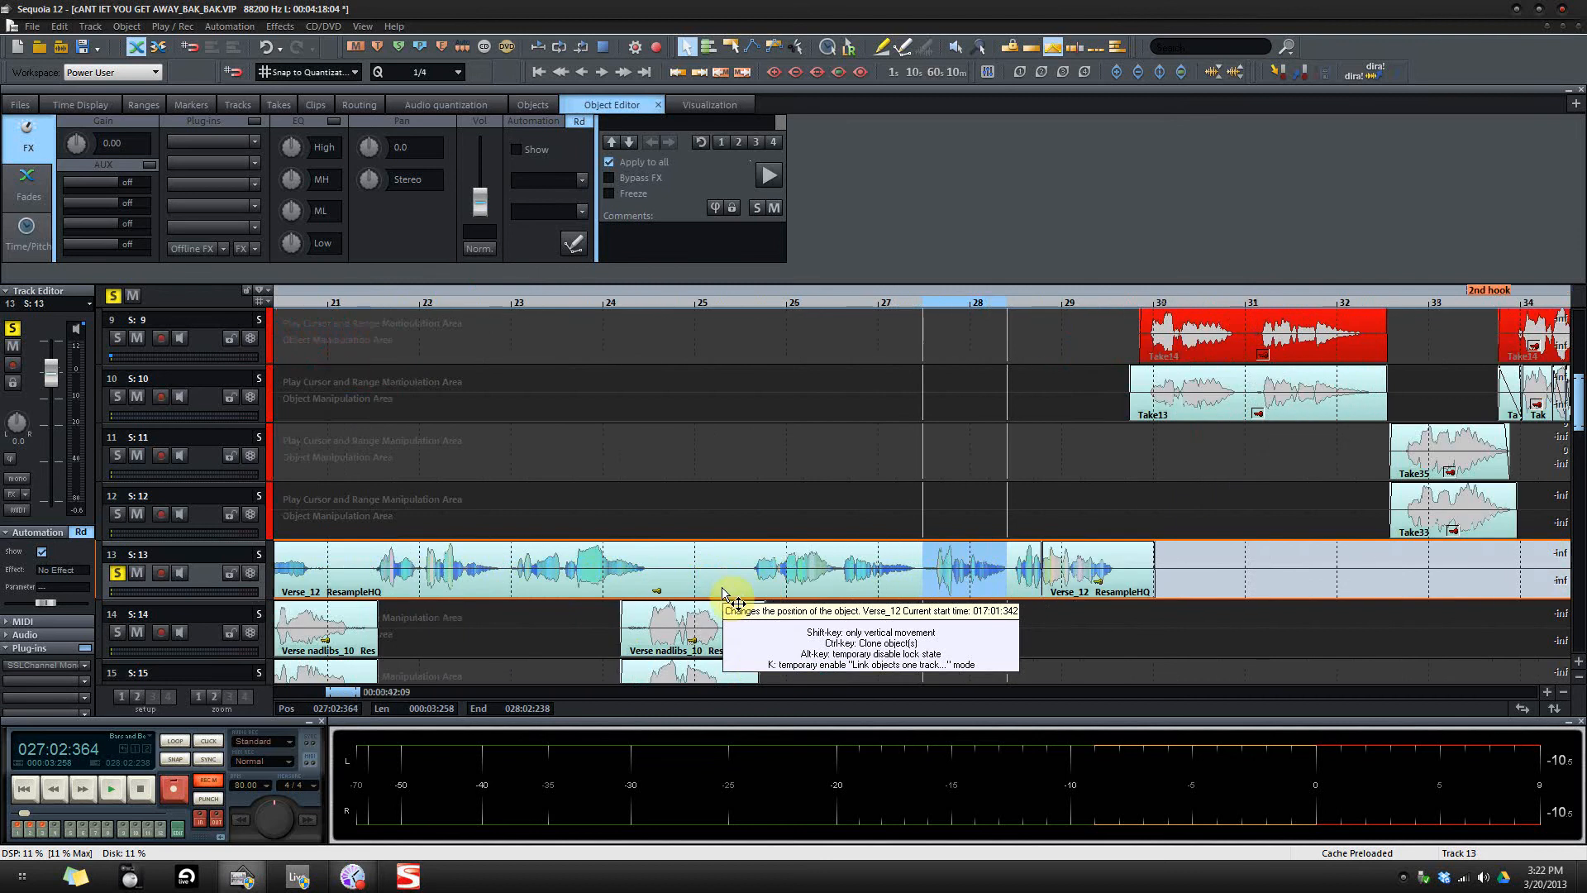
{"action": "left_click", "coordinate": [1092, 587]}
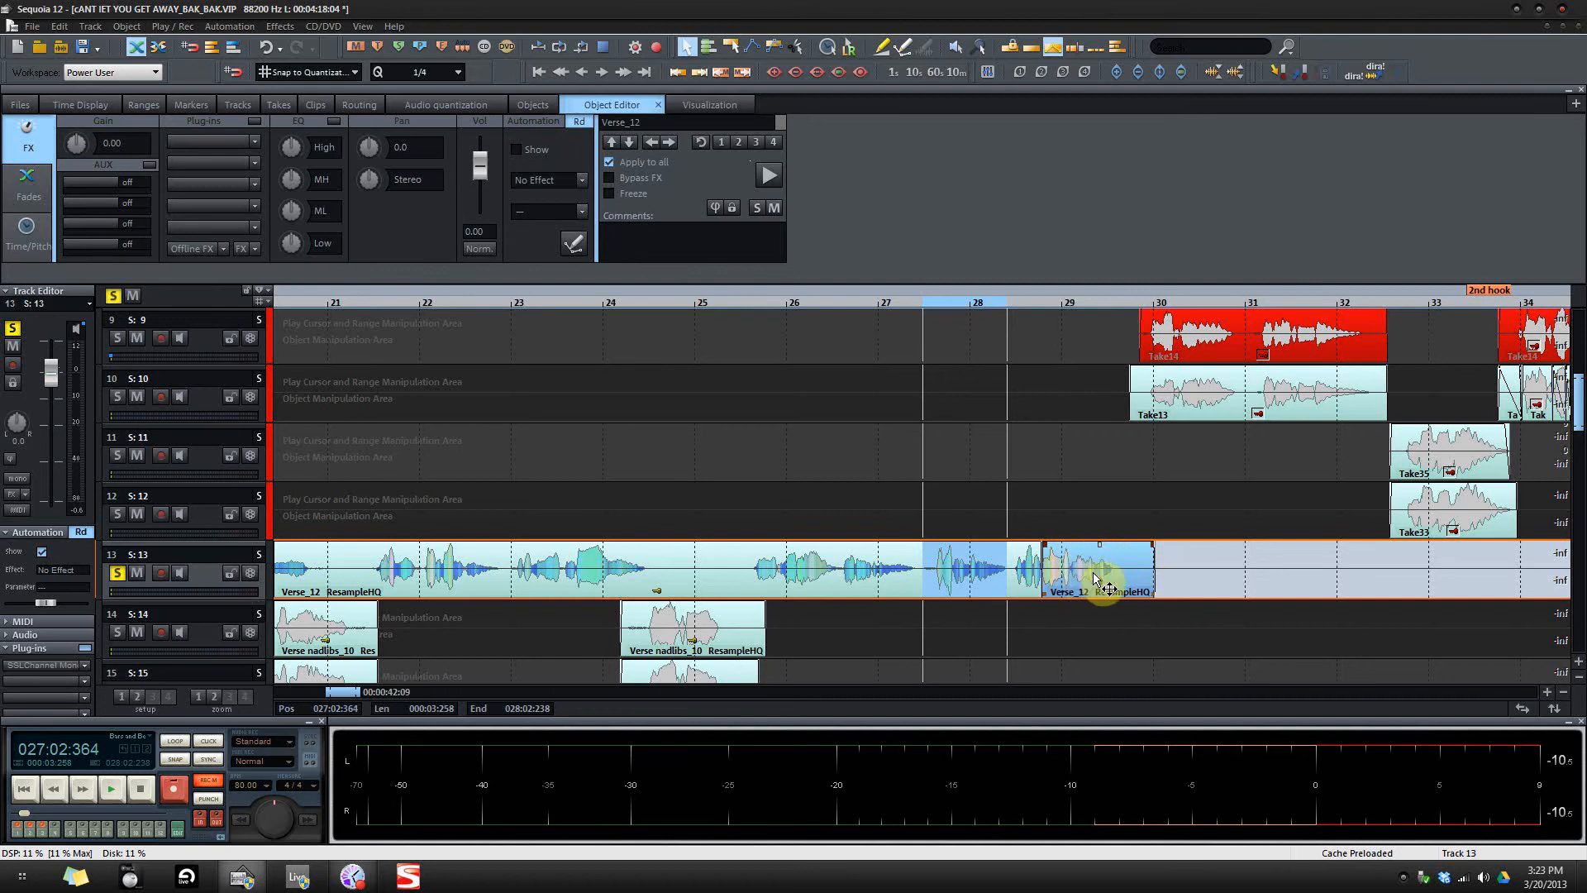
{"action": "scroll", "coordinate": [1043, 565], "scroll_direction": "up", "scroll_amount": 3}
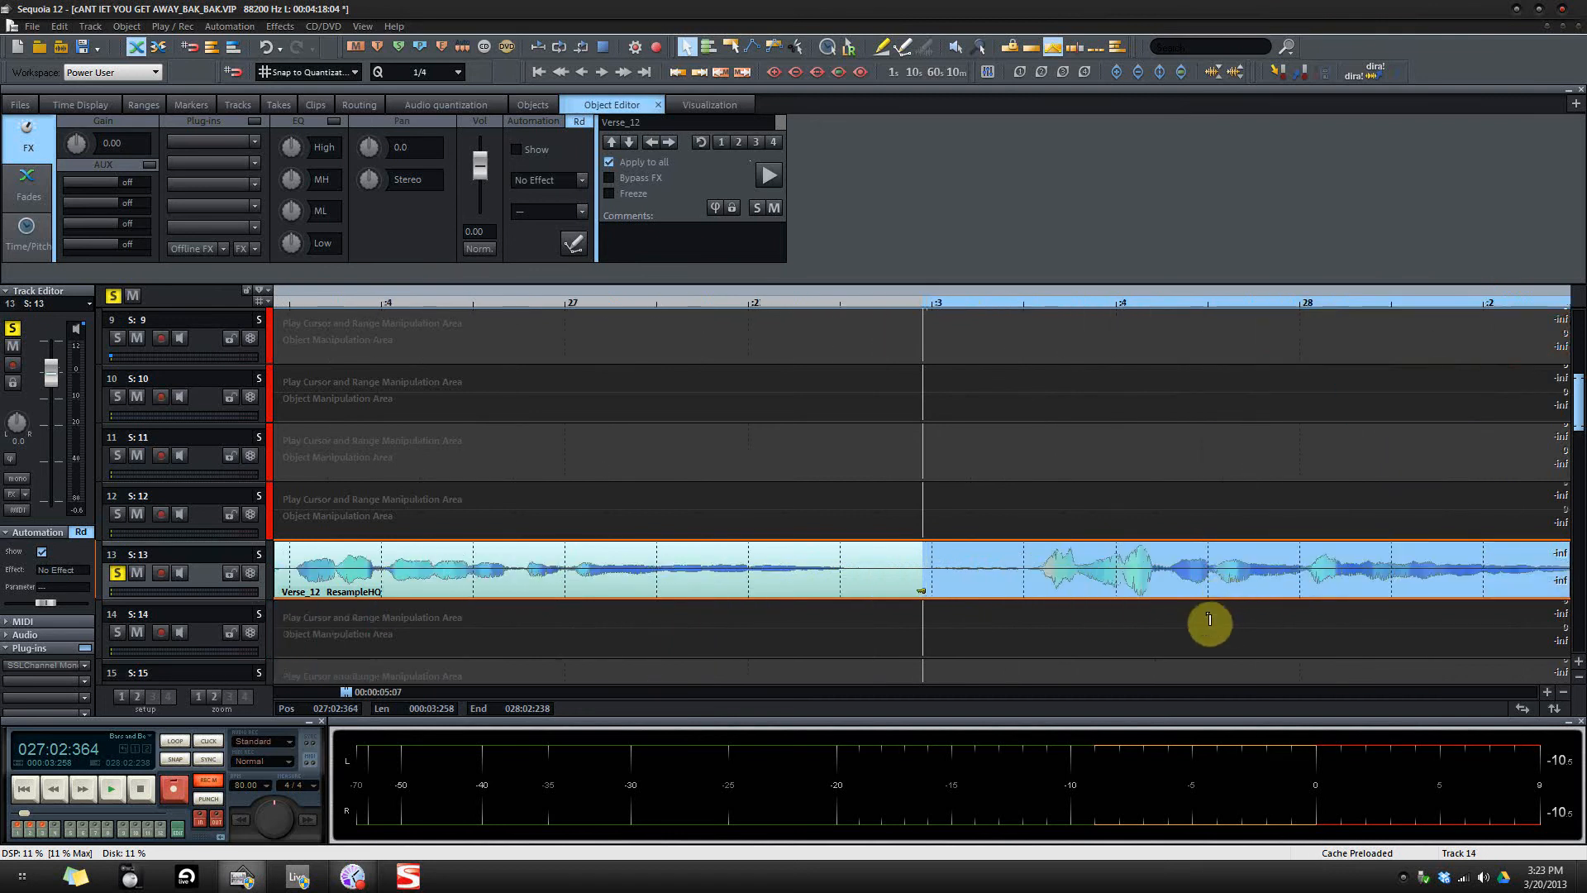
{"action": "left_click", "coordinate": [1397, 567]}
{"action": "scroll", "coordinate": [1373, 579], "scroll_direction": "up", "scroll_amount": 3}
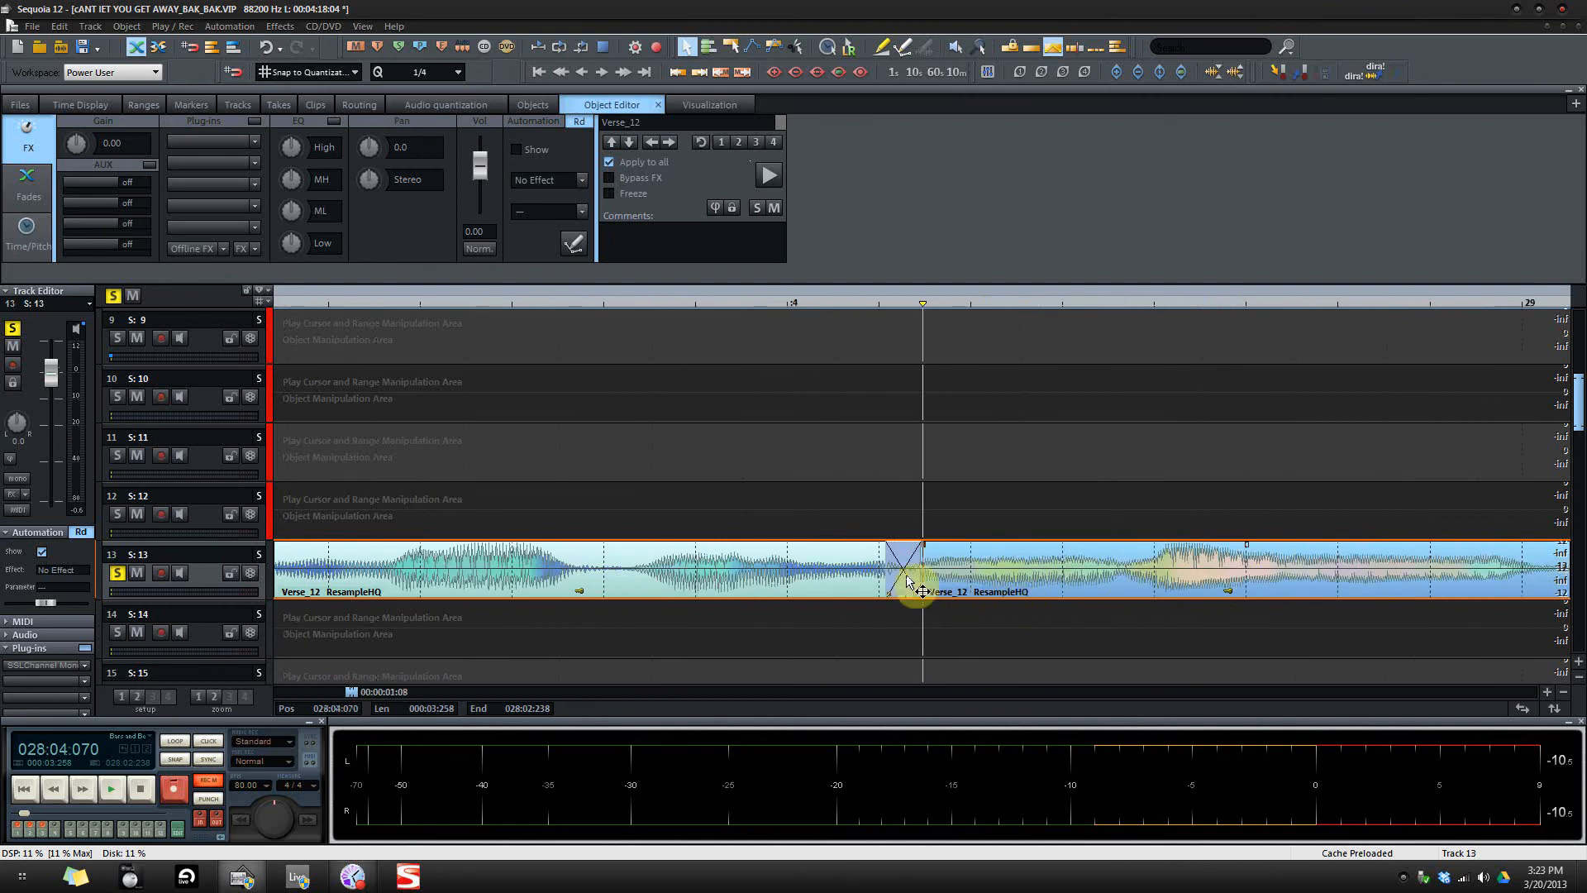
{"action": "scroll", "coordinate": [789, 562], "scroll_direction": "down", "scroll_amount": 1}
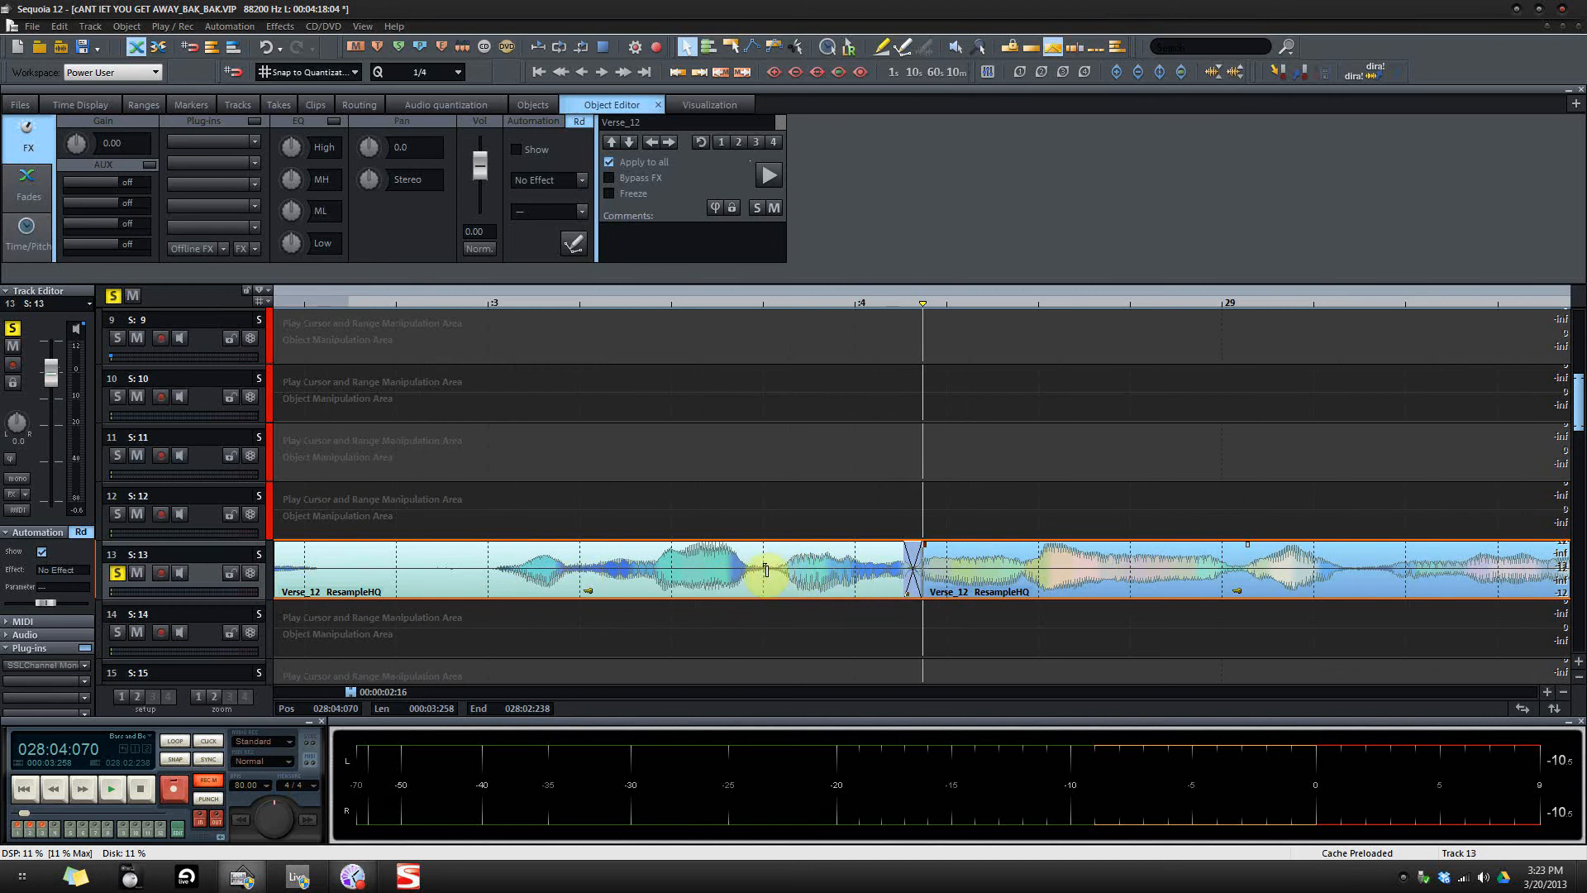
Step: Split the first Verse_12 clip at a zero crossing in the quiet gap at about 28:03:292
{"action": "scroll", "coordinate": [777, 579], "scroll_direction": "up", "scroll_amount": 1}
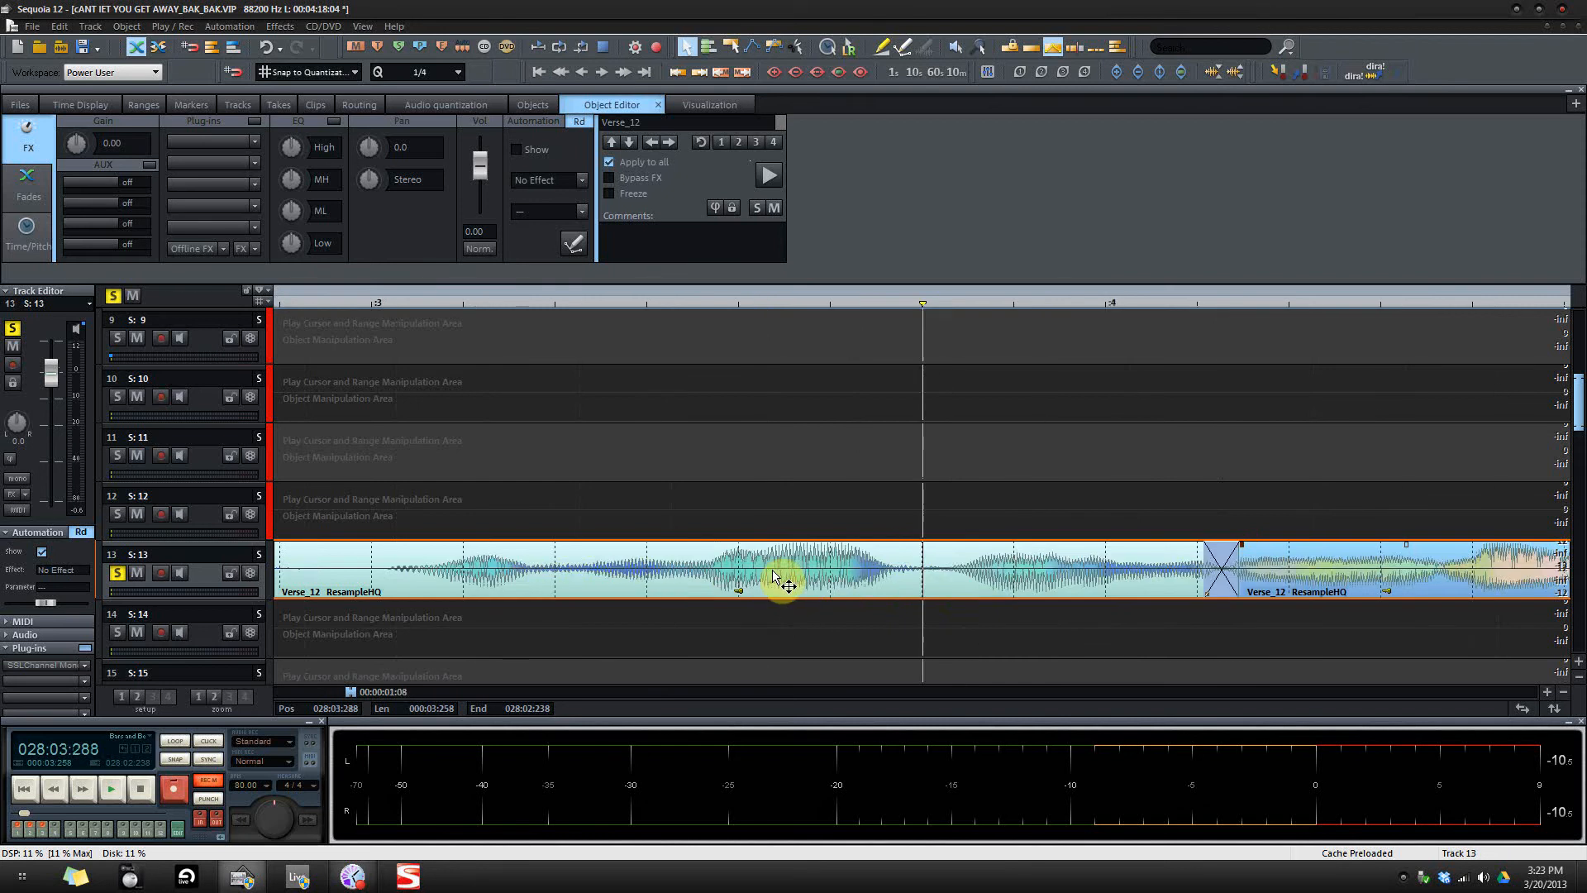
{"action": "scroll", "coordinate": [949, 624], "scroll_direction": "up", "scroll_amount": 3}
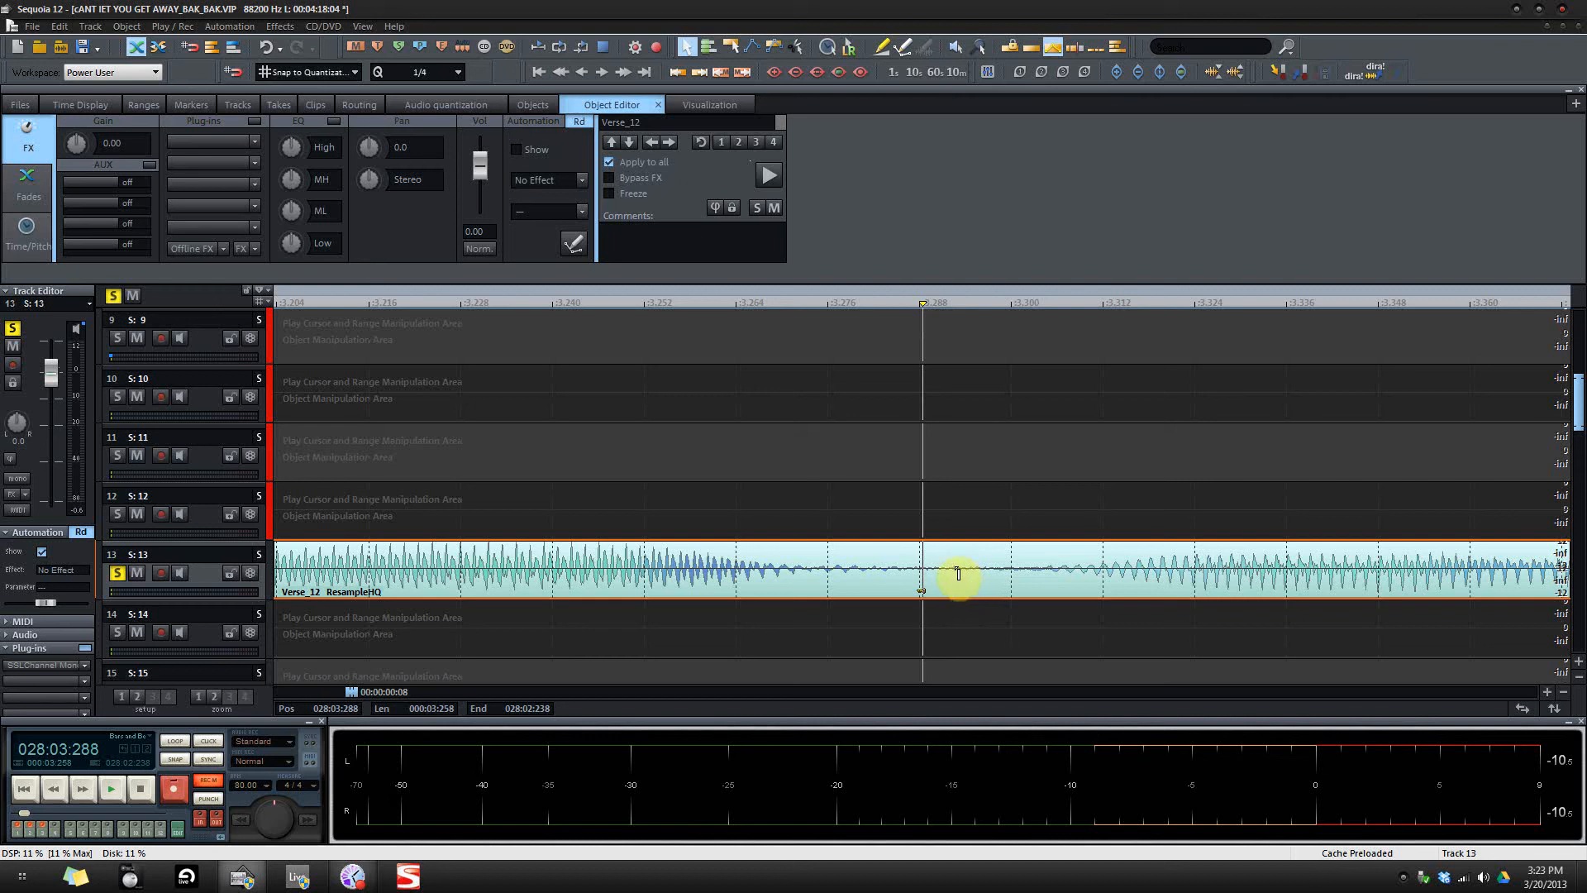
{"action": "left_click", "coordinate": [956, 573]}
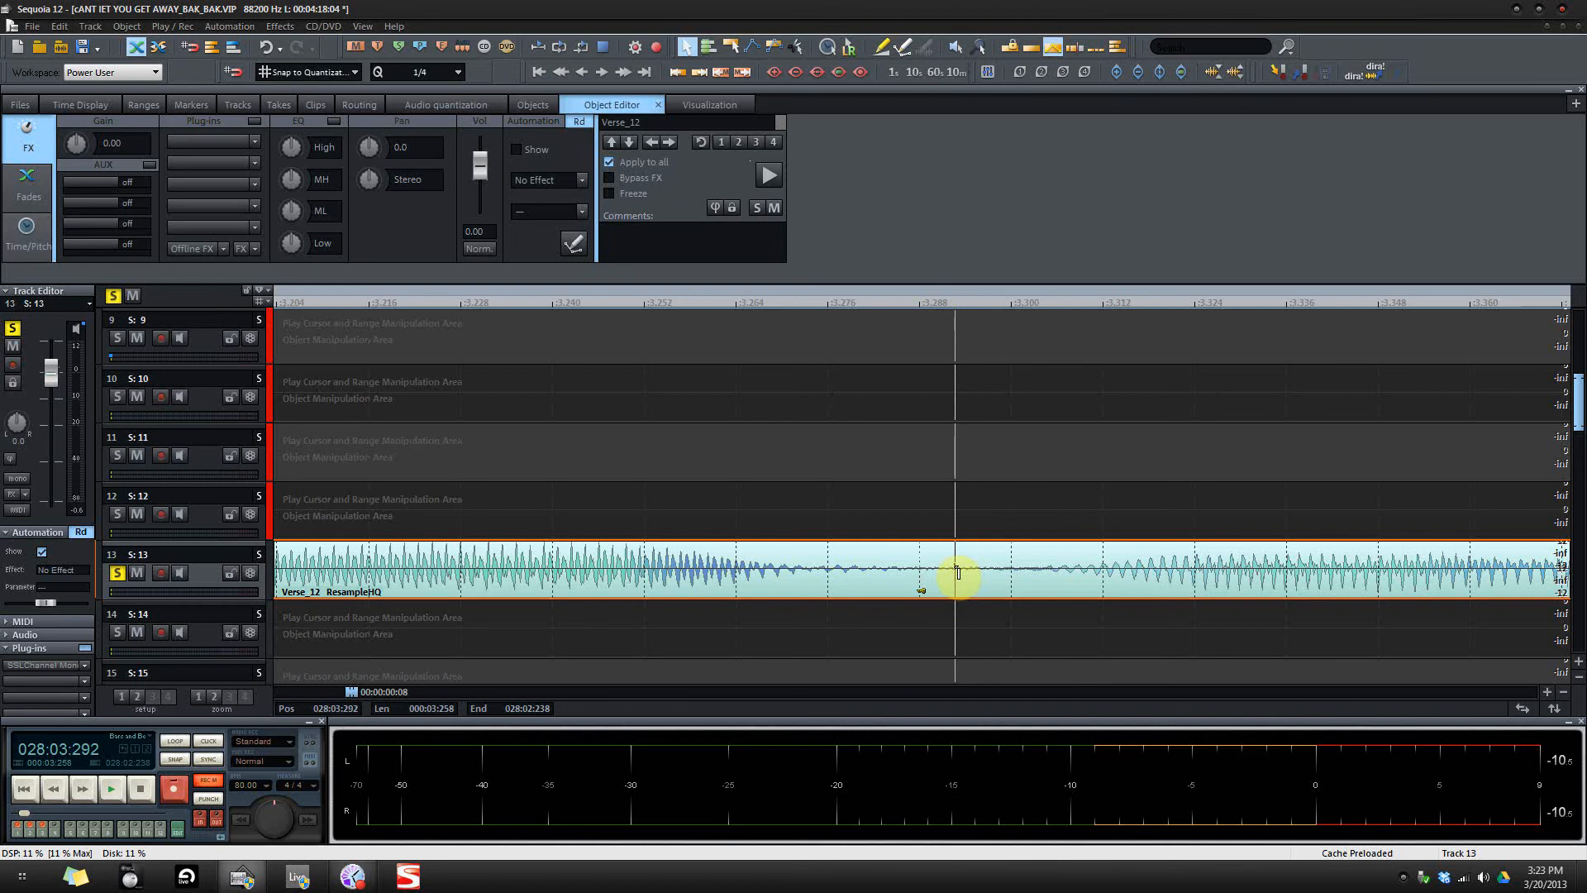
{"action": "scroll", "coordinate": [974, 608], "scroll_direction": "up", "scroll_amount": 4}
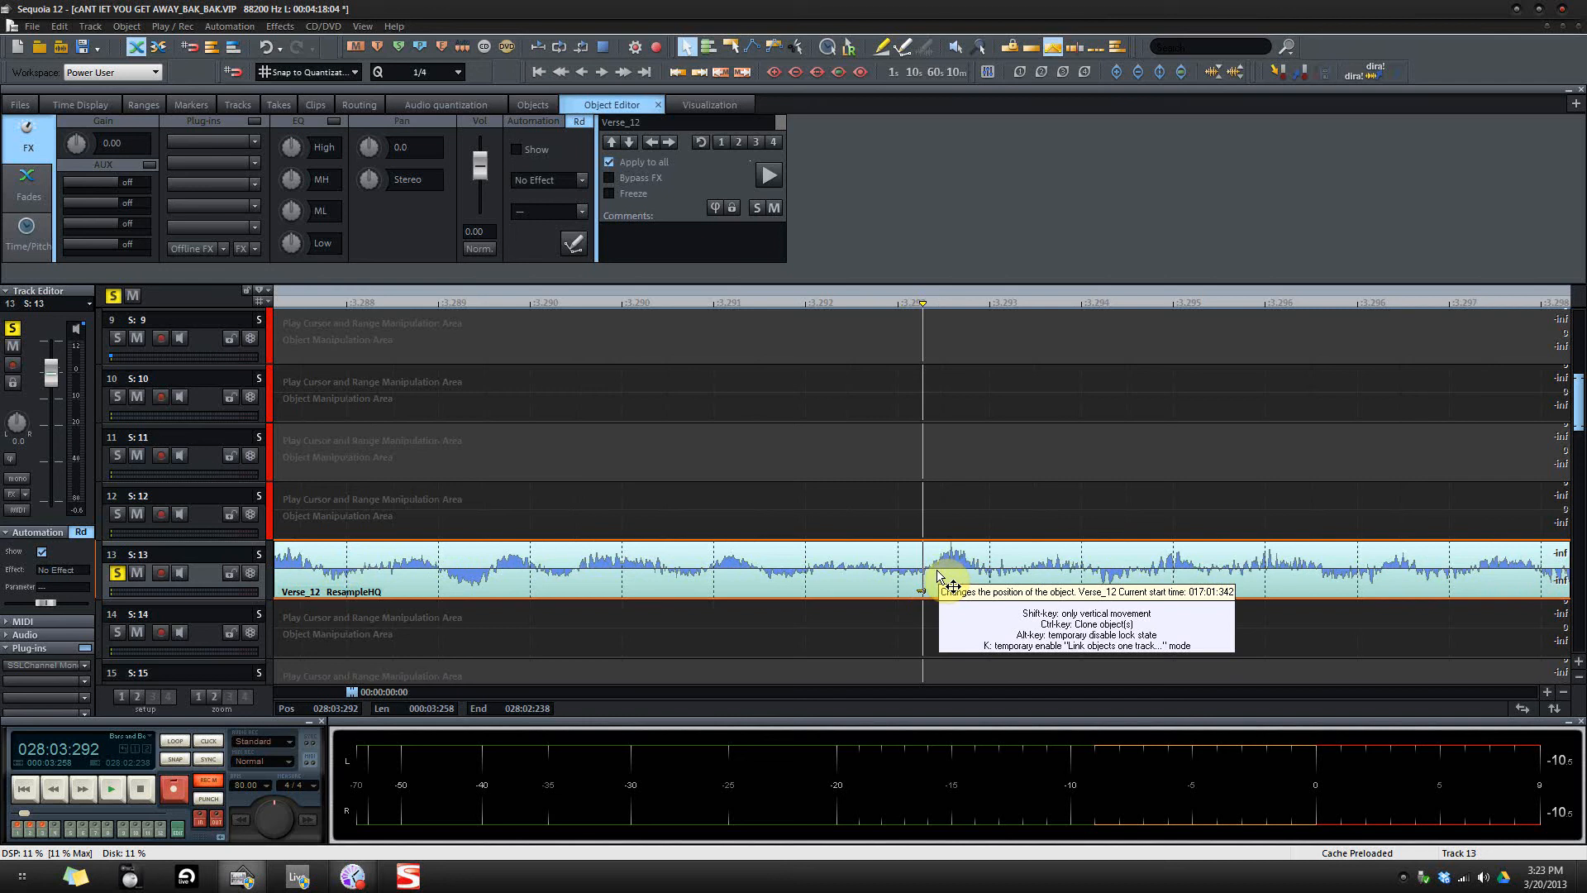
{"action": "scroll", "coordinate": [948, 612], "scroll_direction": "up", "scroll_amount": 3}
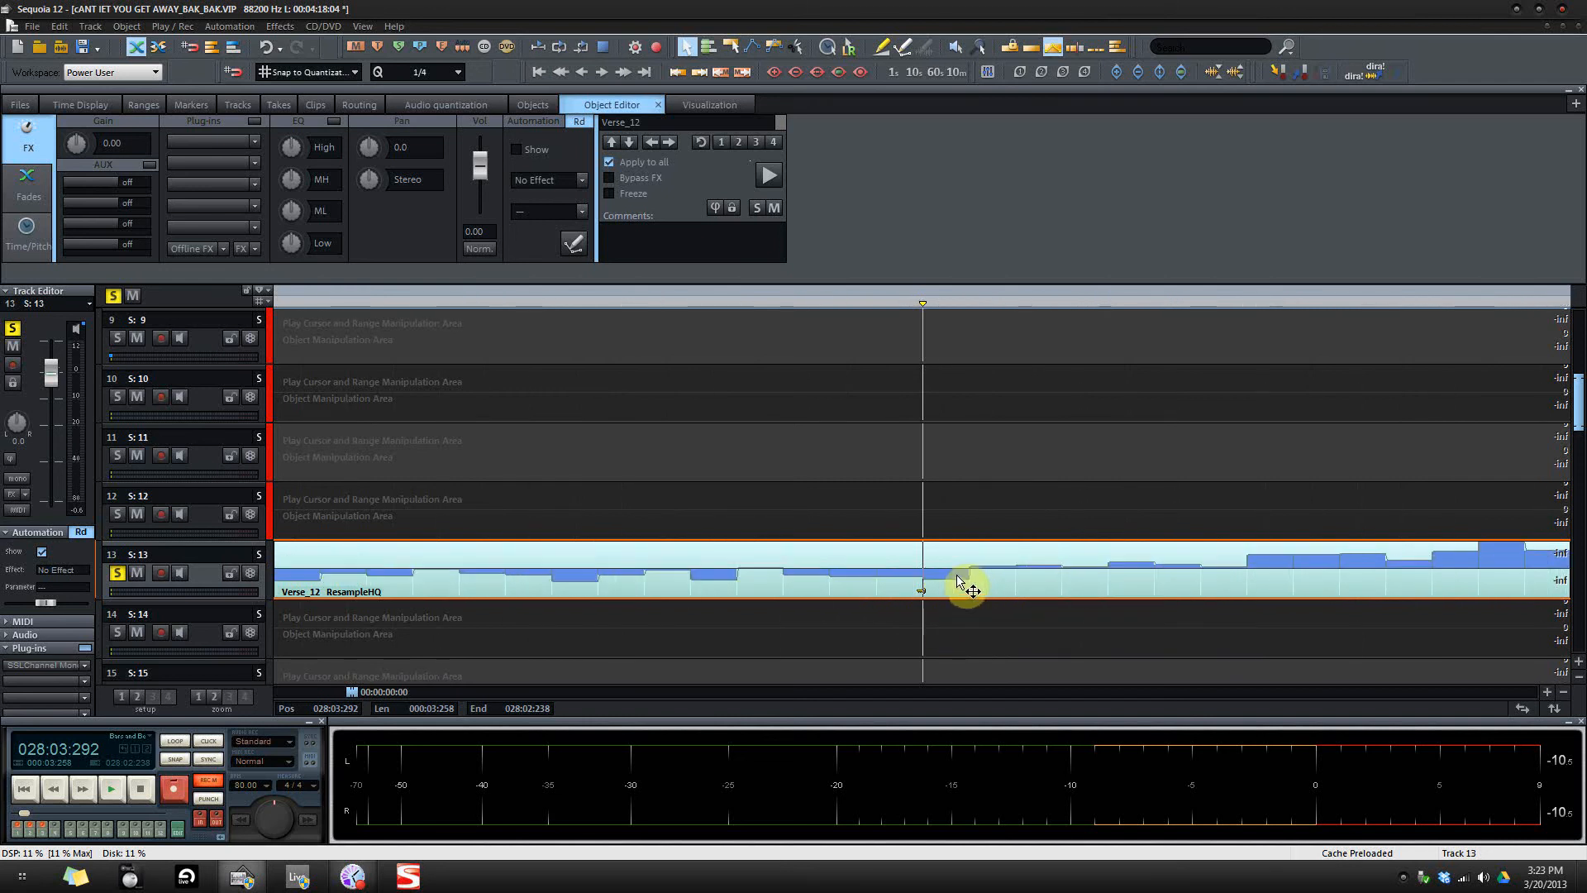
{"action": "scroll", "coordinate": [971, 611], "scroll_direction": "up", "scroll_amount": 2}
{"action": "scroll", "coordinate": [977, 632], "scroll_direction": "up", "scroll_amount": 1}
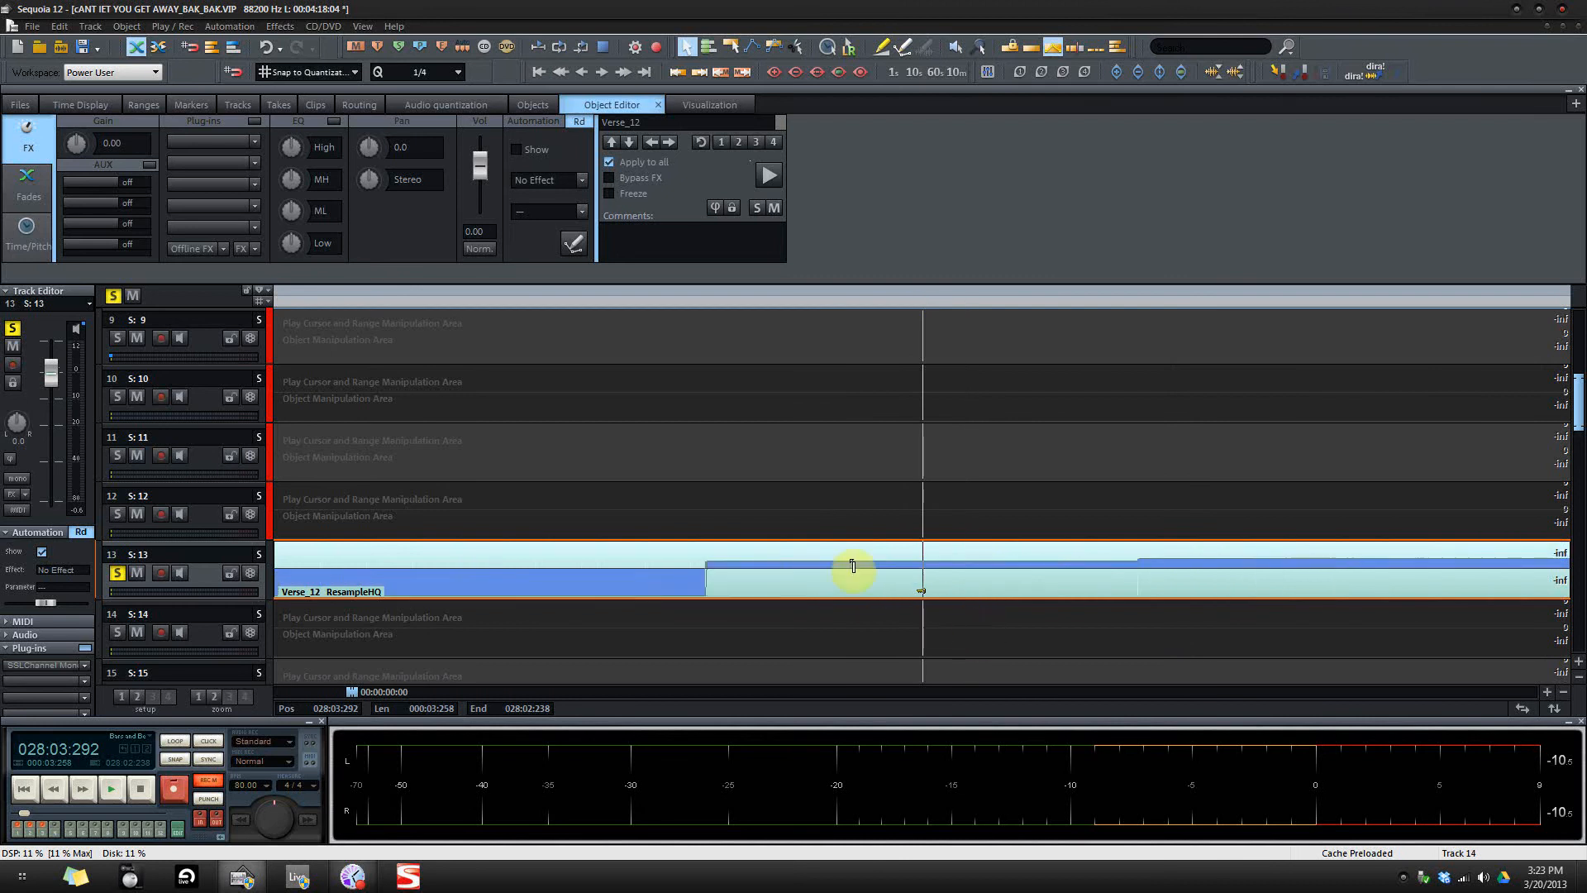
{"action": "left_click", "coordinate": [706, 559]}
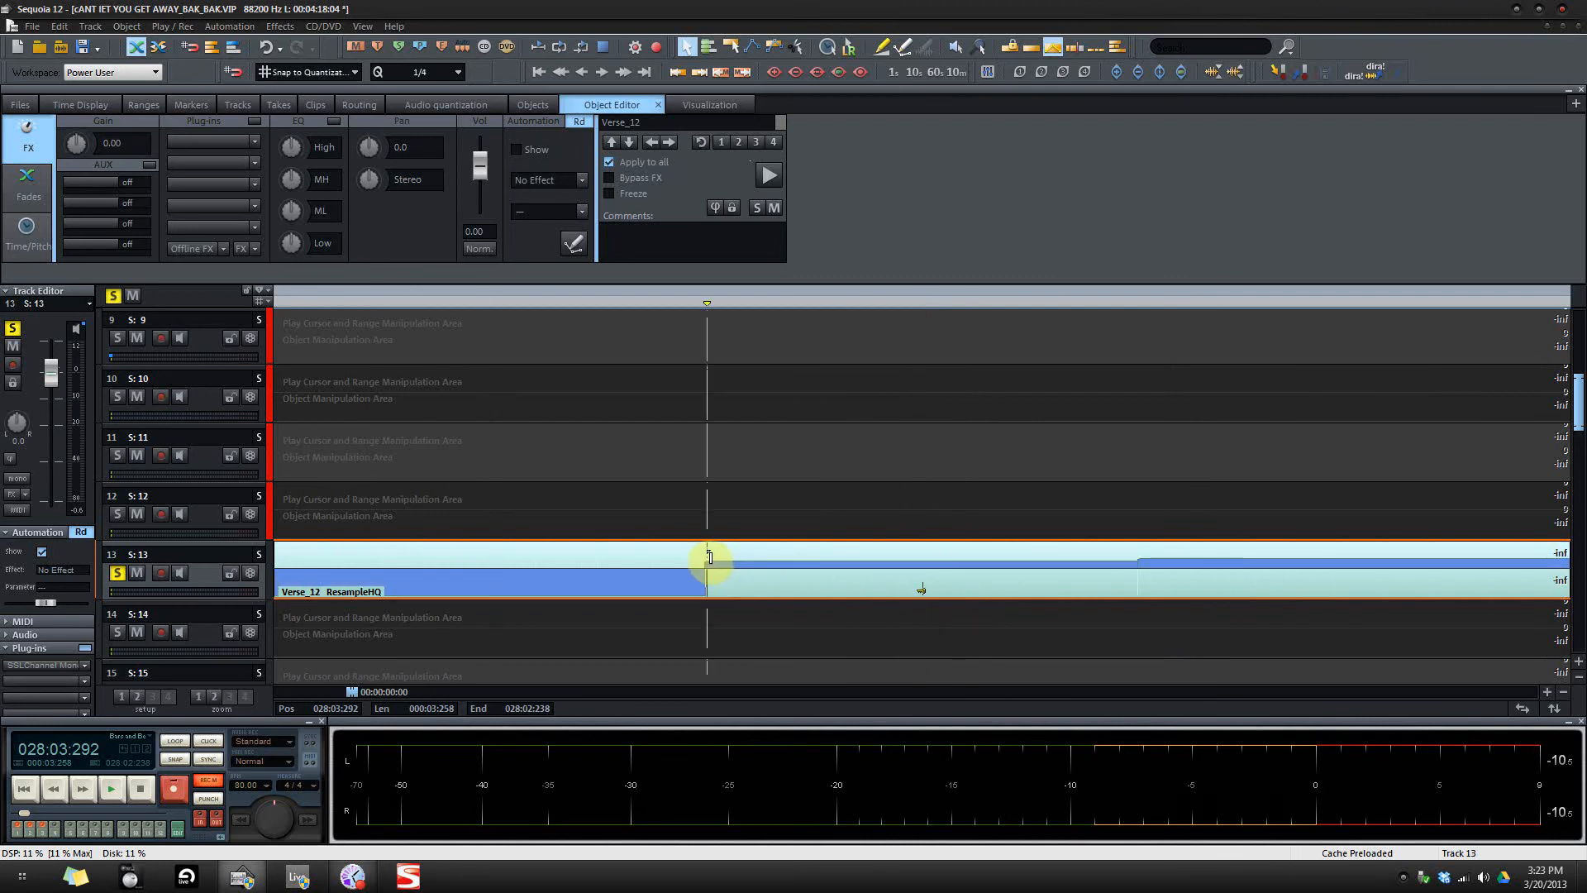
{"action": "left_click", "coordinate": [708, 558]}
{"action": "left_click", "coordinate": [710, 558]}
{"action": "left_click_drag", "start_coordinate": [711, 559], "coordinate": [715, 564]}
{"action": "scroll", "coordinate": [716, 563], "scroll_direction": "up", "scroll_amount": 6}
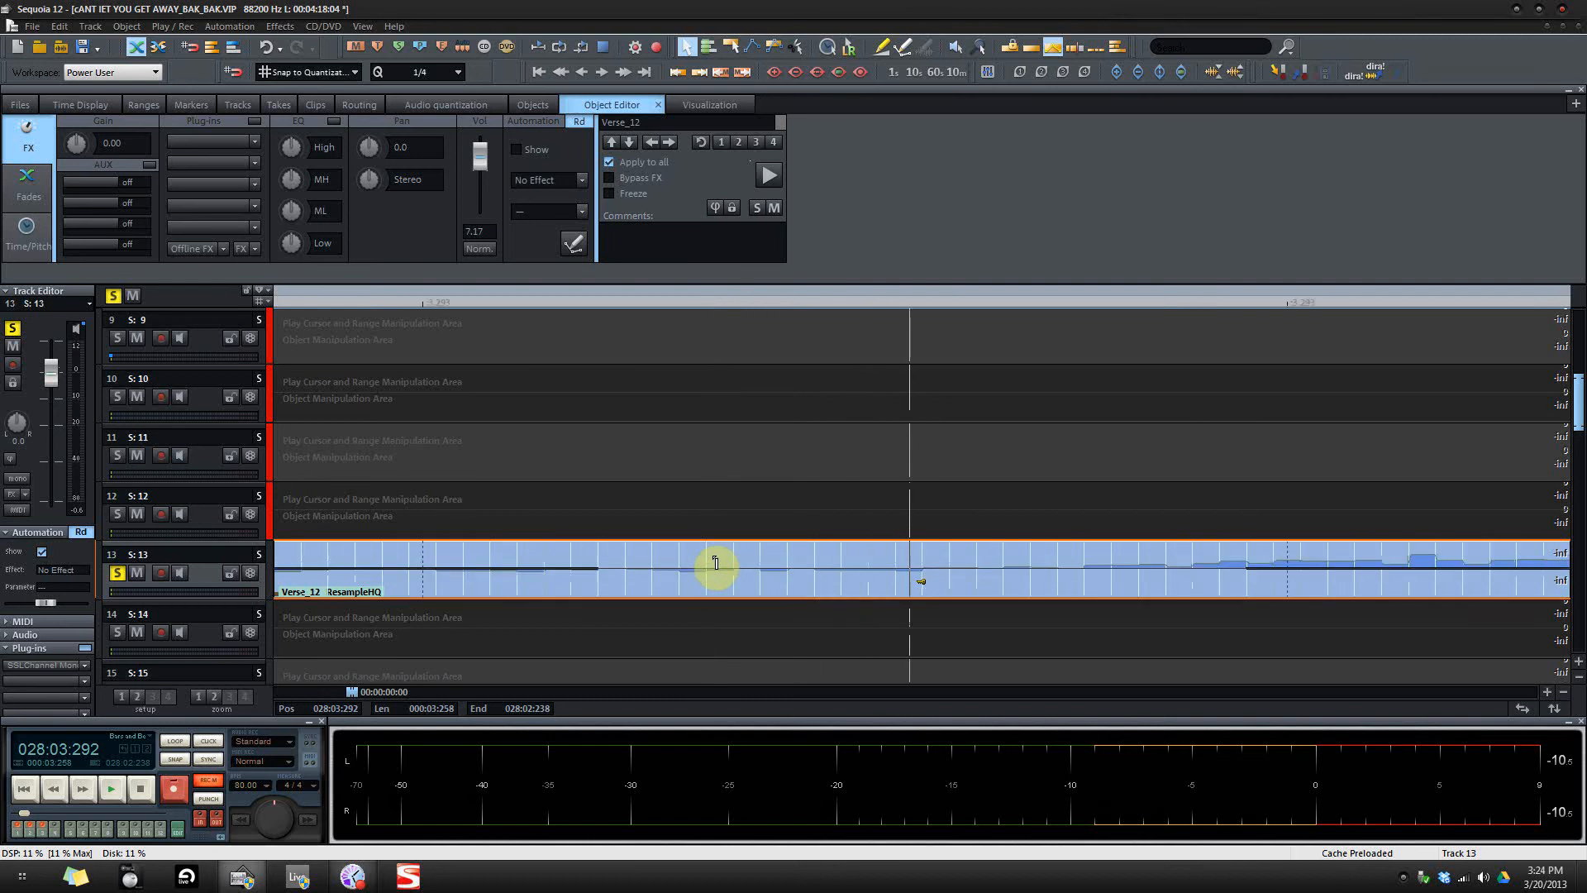
Step: Check the crossfade at the new split between the Verse_12 clips, and undo the split
{"action": "scroll", "coordinate": [867, 584], "scroll_direction": "down", "scroll_amount": 6}
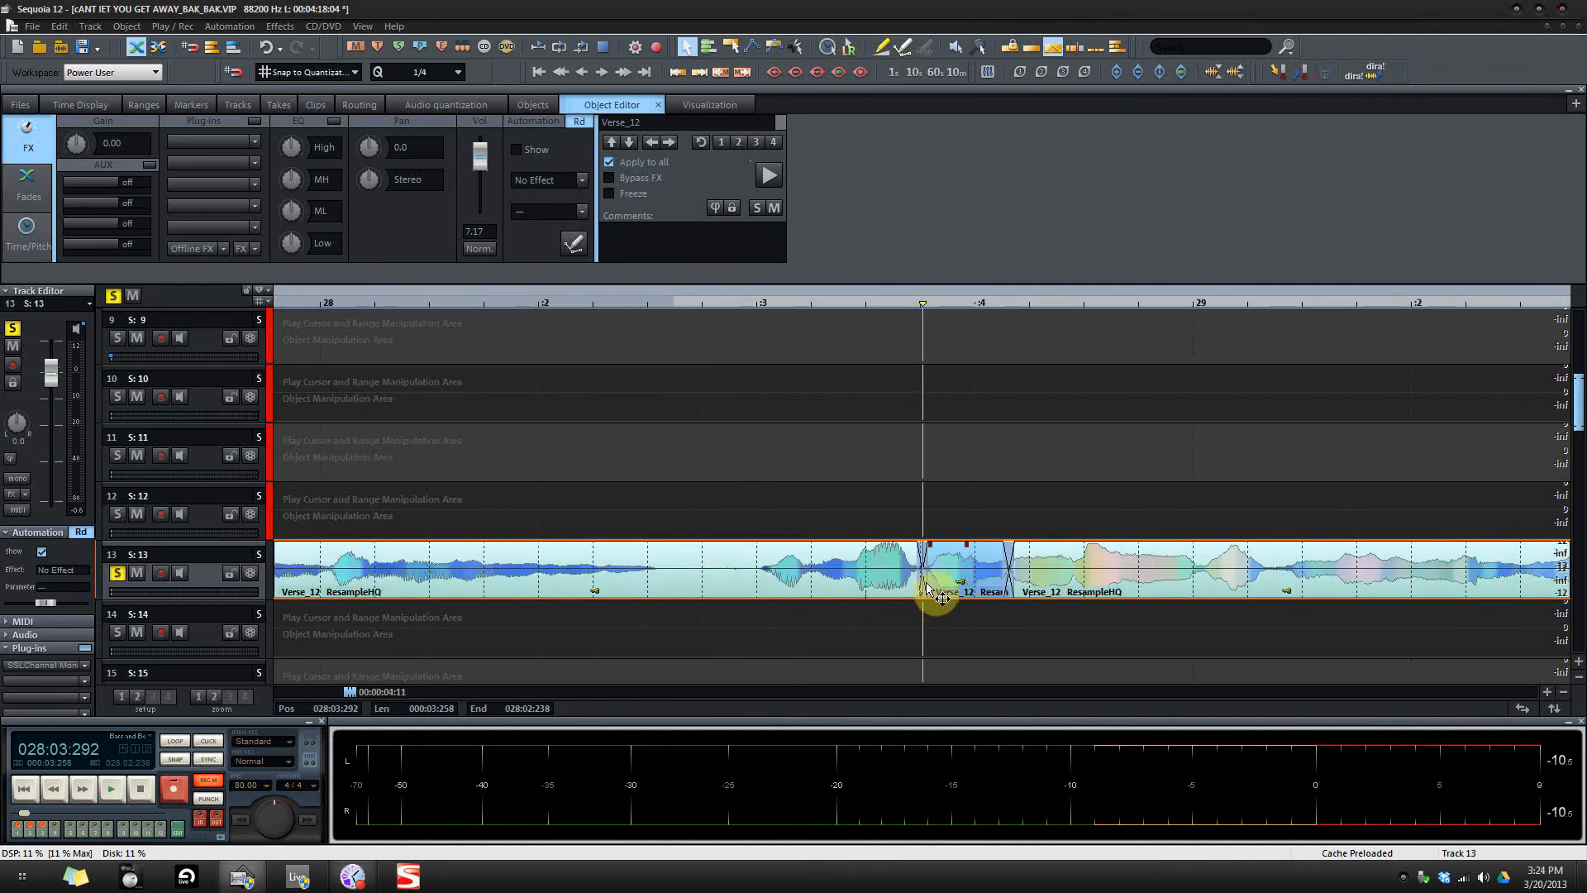
{"action": "scroll", "coordinate": [927, 588], "scroll_direction": "up", "scroll_amount": 2}
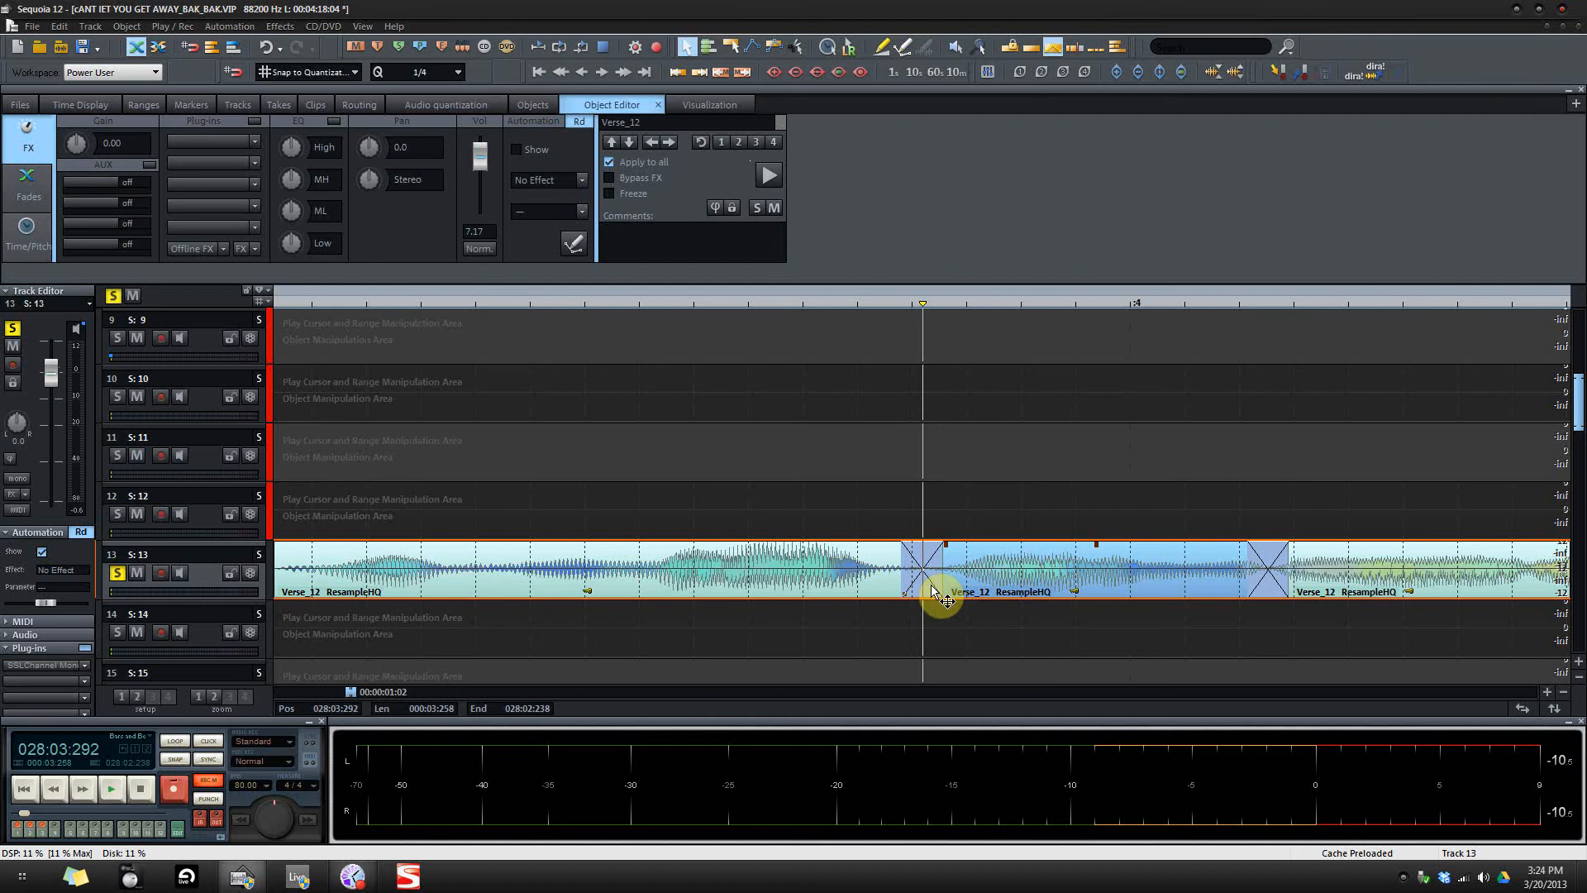
{"action": "key", "text": "ctrl+z"}
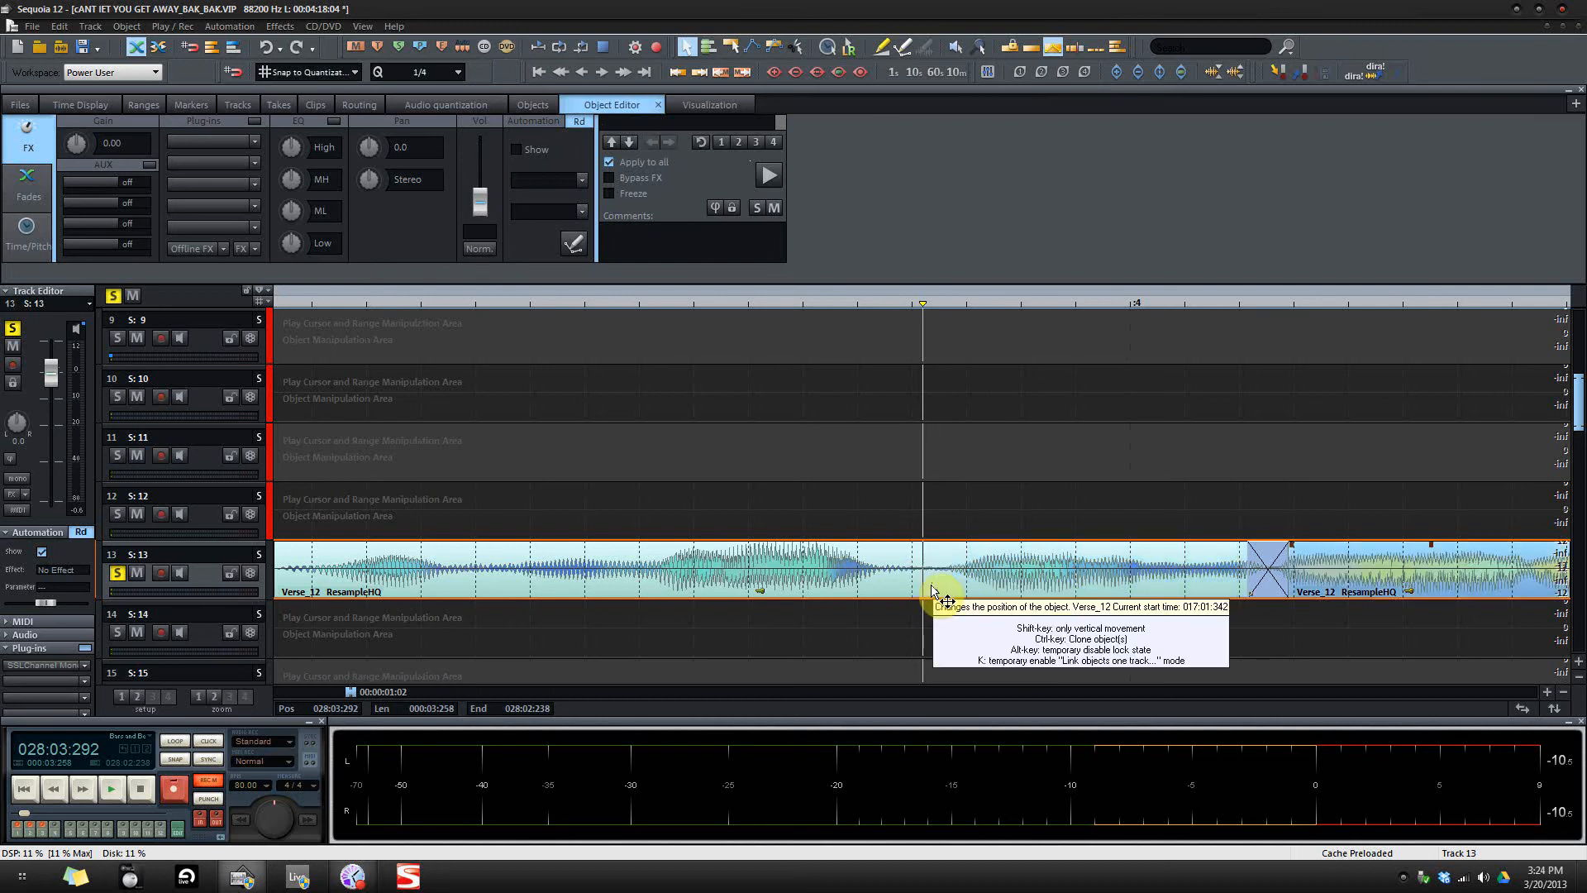
Step: Play the end of the verse on track 13 from about 25:03:181, through the transition into the second Verse_12 clip
{"action": "scroll", "coordinate": [938, 587], "scroll_direction": "down", "scroll_amount": 1}
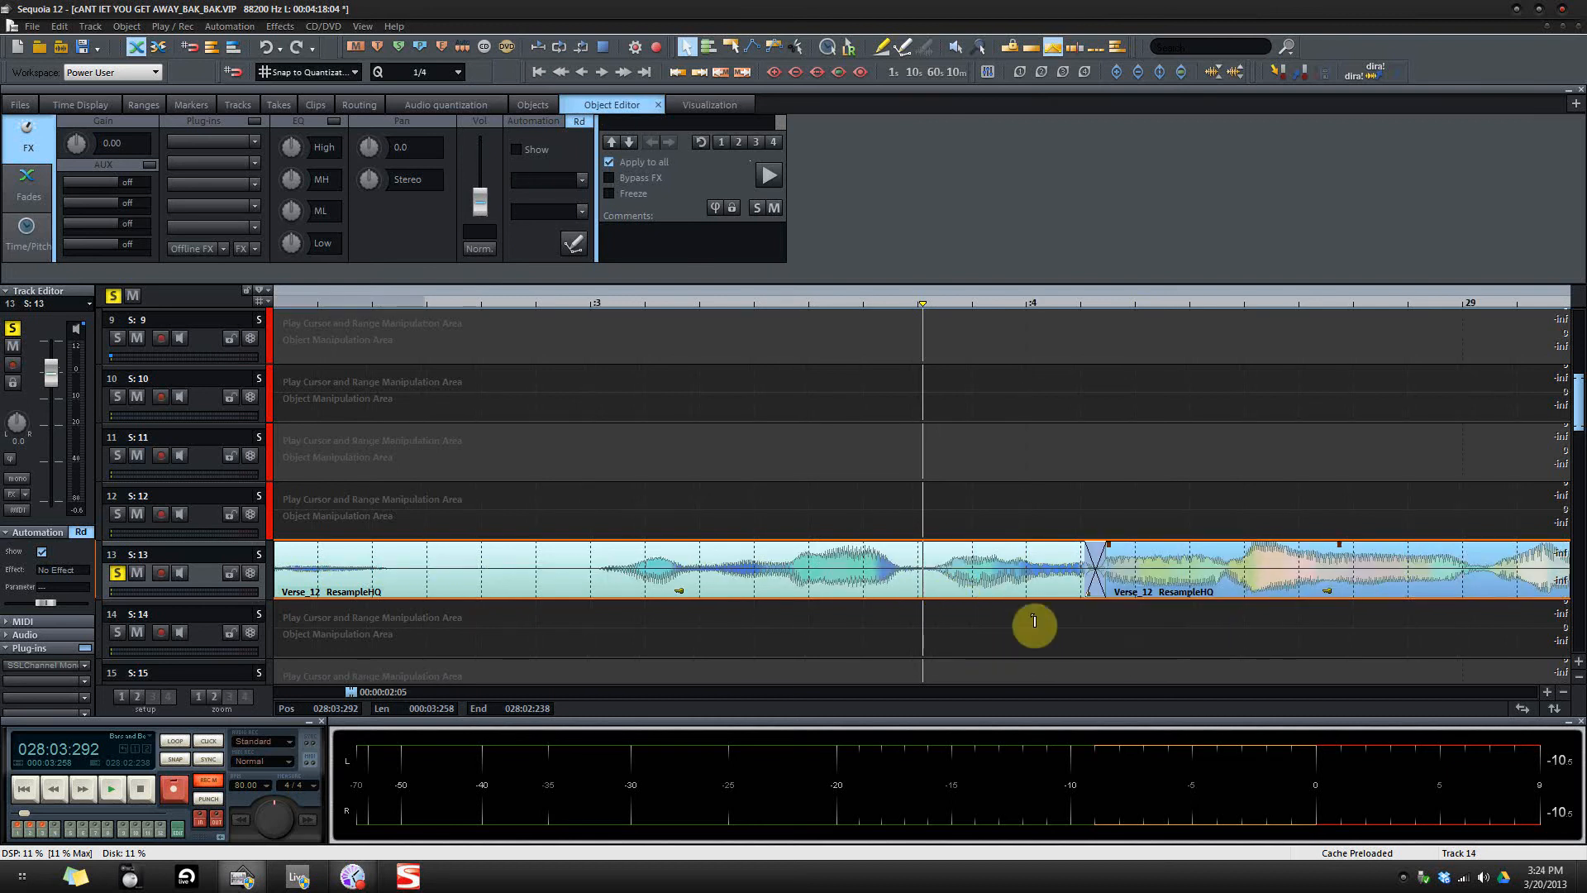
{"action": "scroll", "coordinate": [1091, 579], "scroll_direction": "down", "scroll_amount": 1}
{"action": "scroll", "coordinate": [1091, 591], "scroll_direction": "down", "scroll_amount": 1}
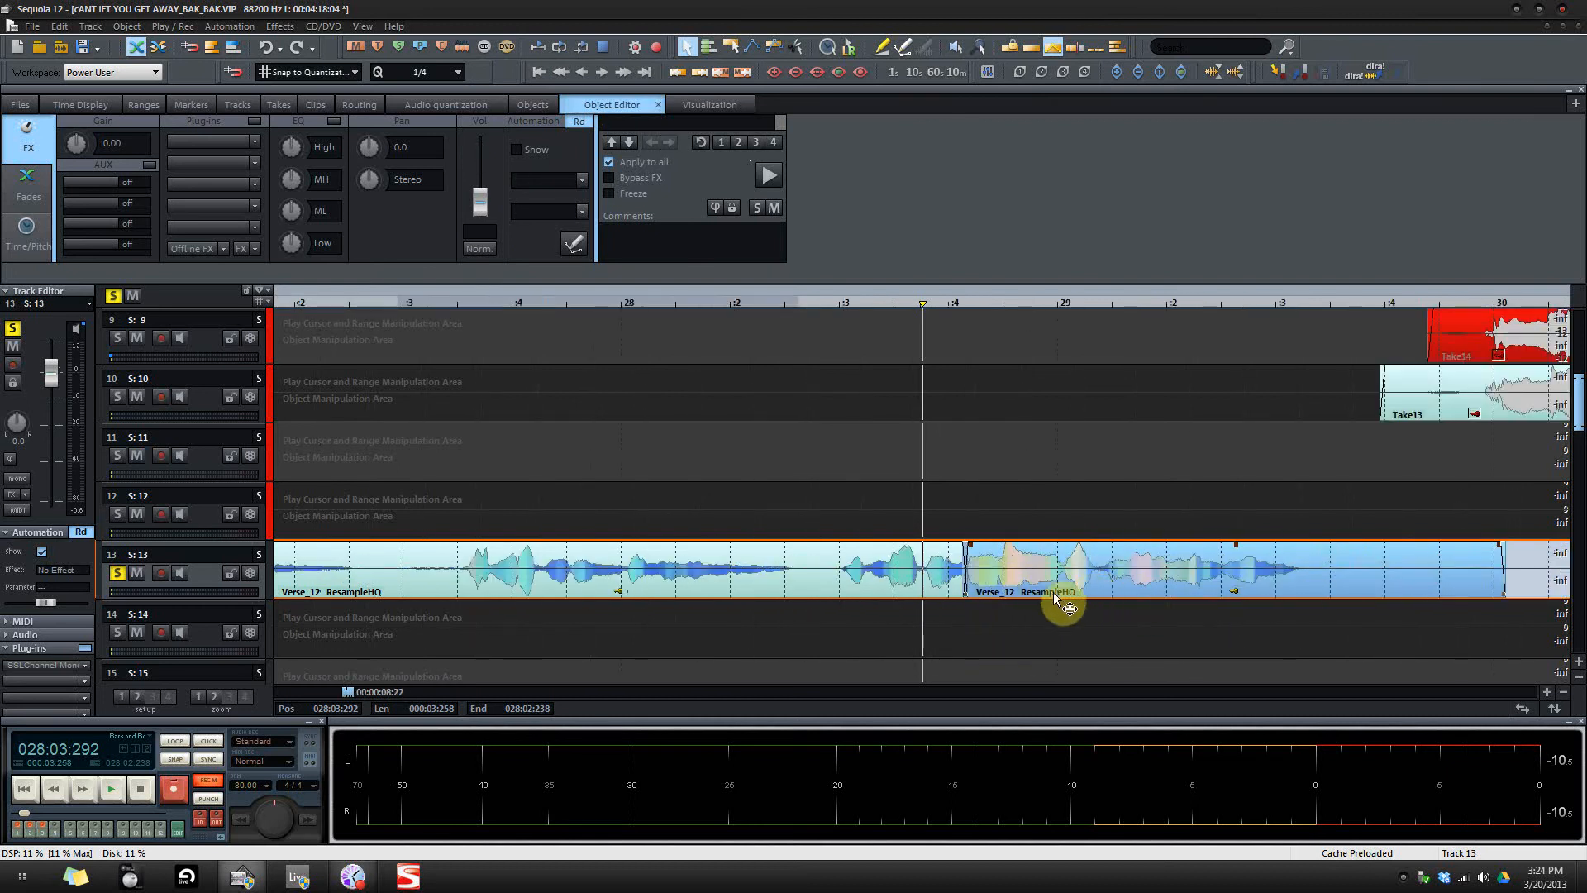
{"action": "scroll", "coordinate": [1062, 596], "scroll_direction": "down", "scroll_amount": 1}
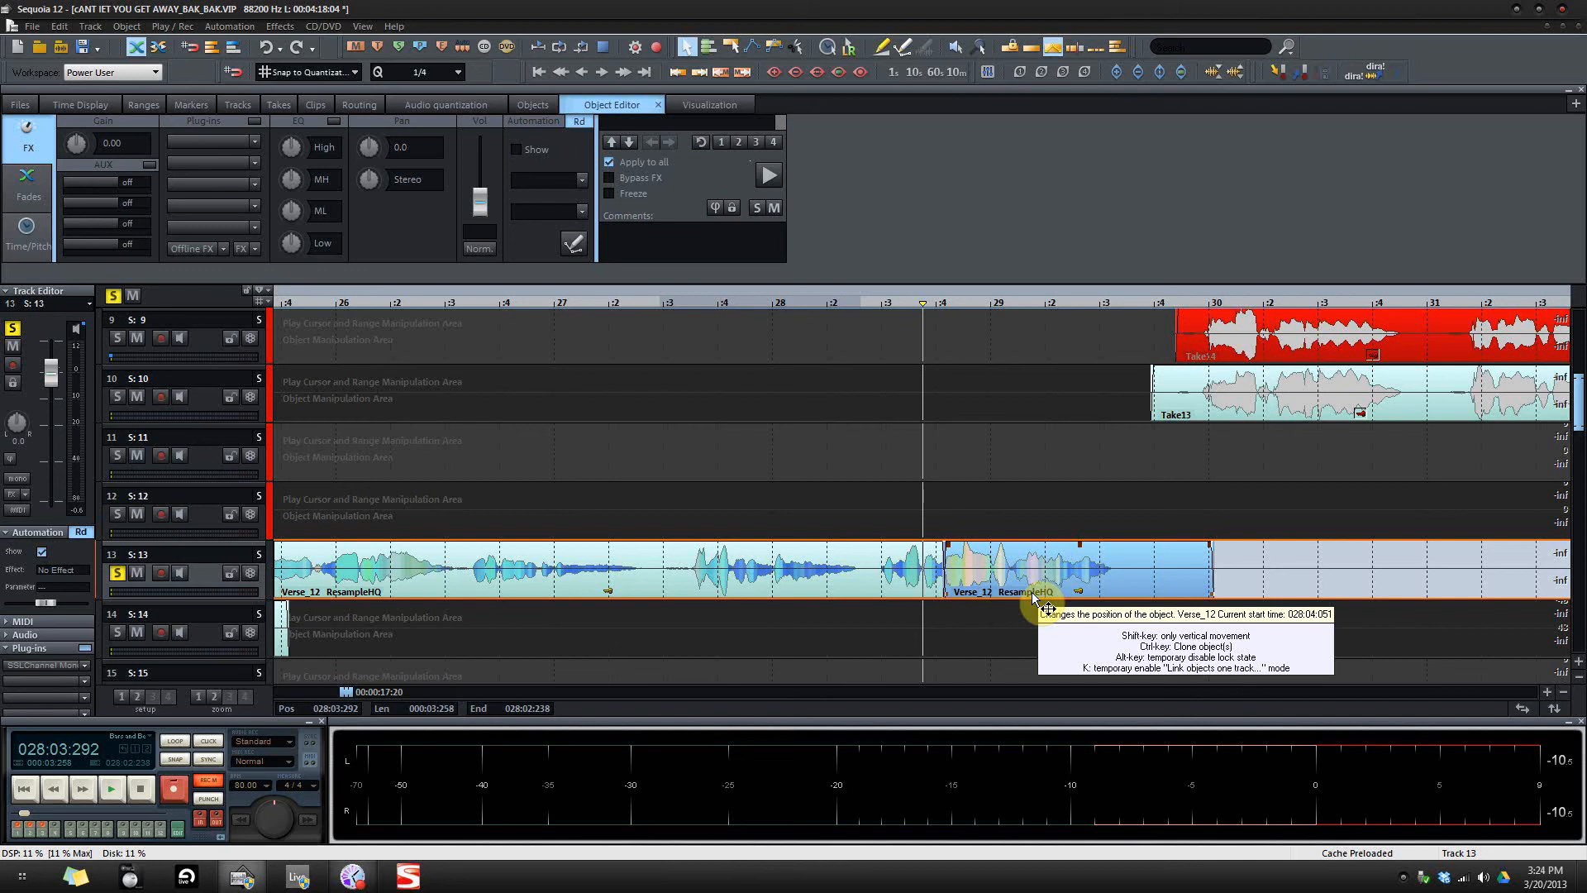
{"action": "scroll", "coordinate": [1033, 601], "scroll_direction": "down", "scroll_amount": 2}
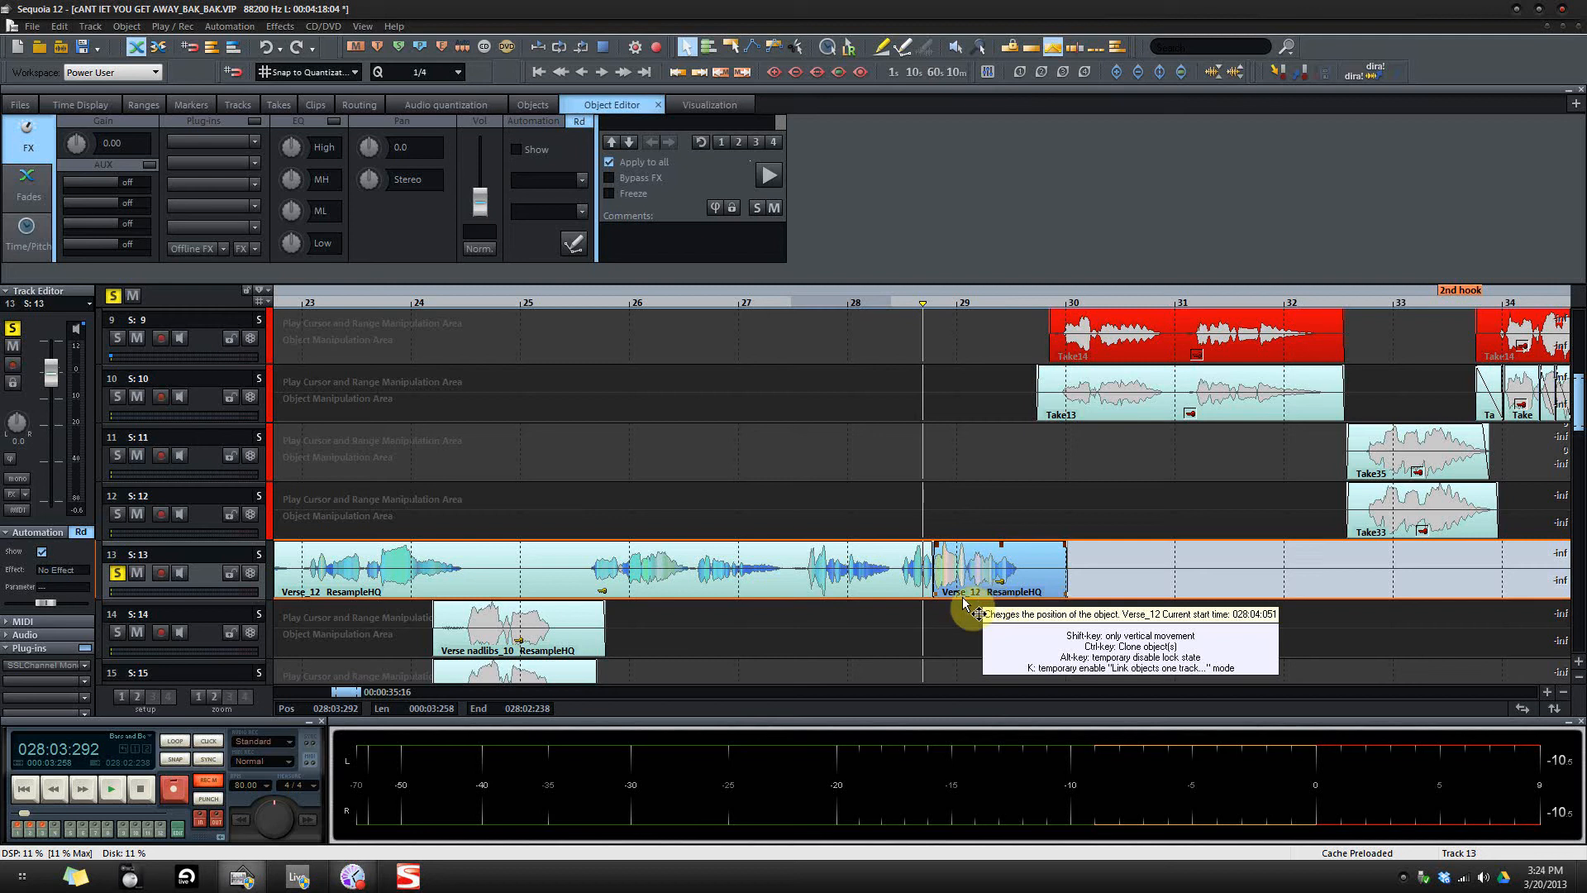
{"action": "left_click_drag", "start_coordinate": [592, 569], "coordinate": [1076, 588]}
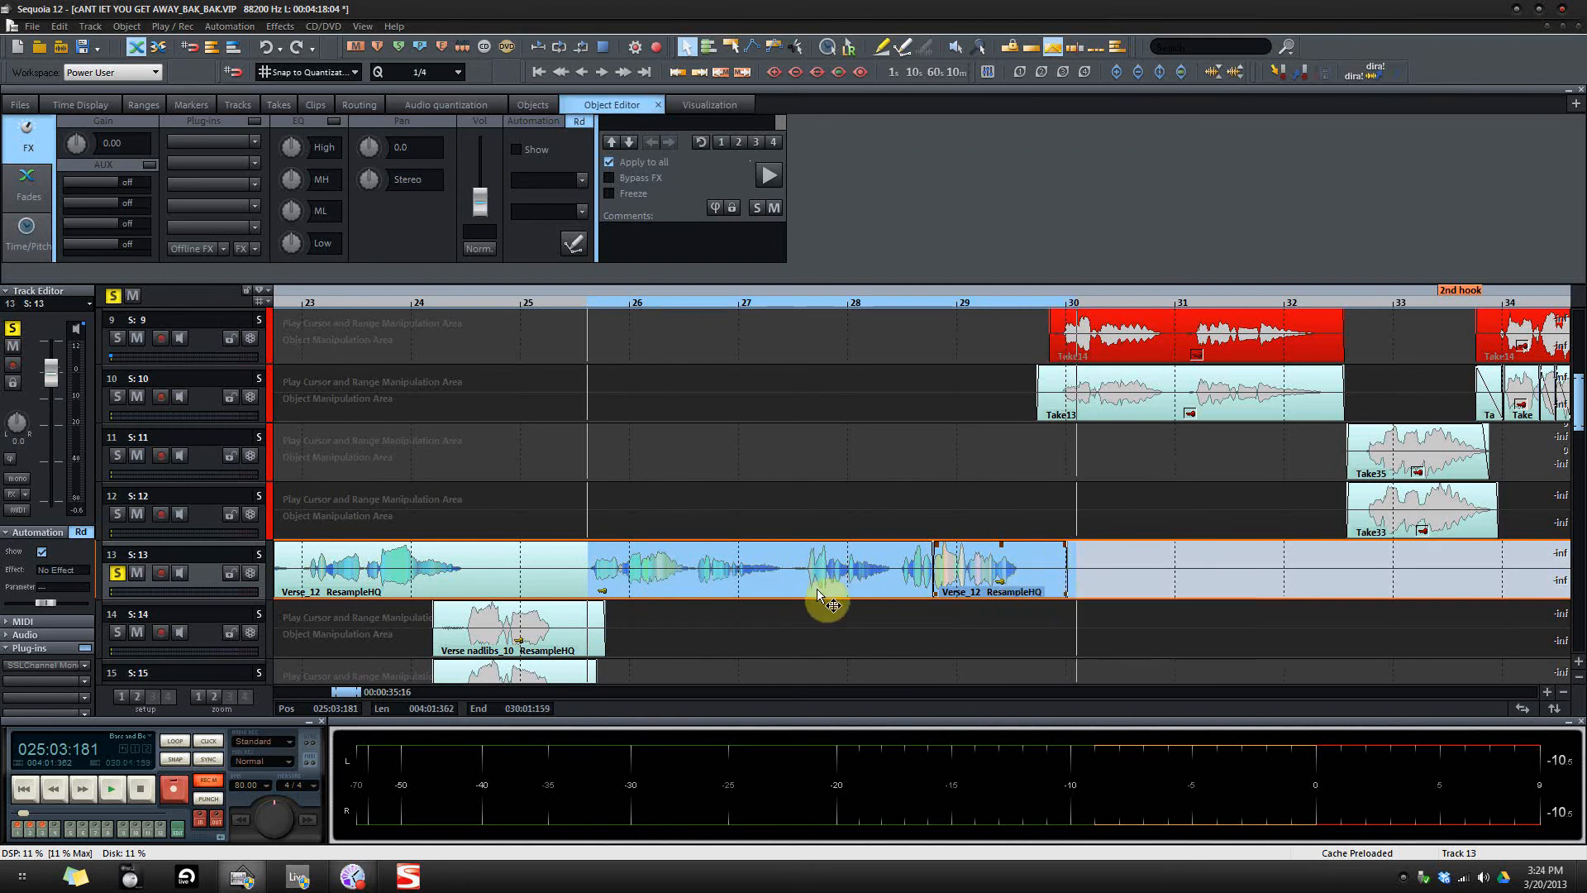
{"action": "left_click", "coordinate": [589, 565]}
{"action": "key", "text": "space"}
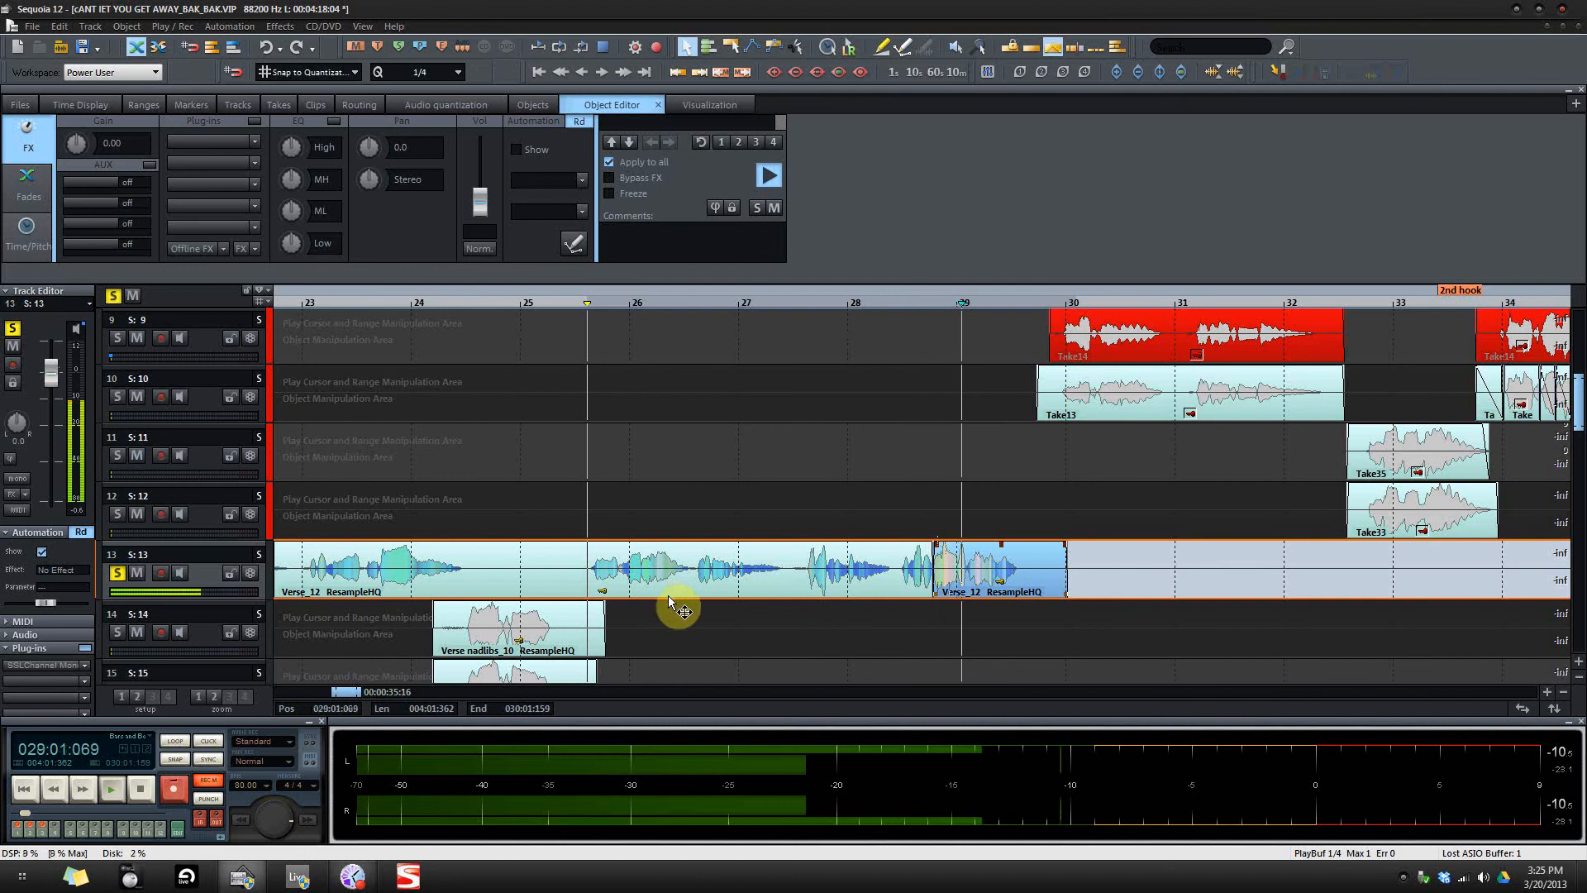
Step: Stop playback, try an object volume of 3.7 dB on the second Verse_12 clip, and reset it to 0 dB
{"action": "key", "text": "space"}
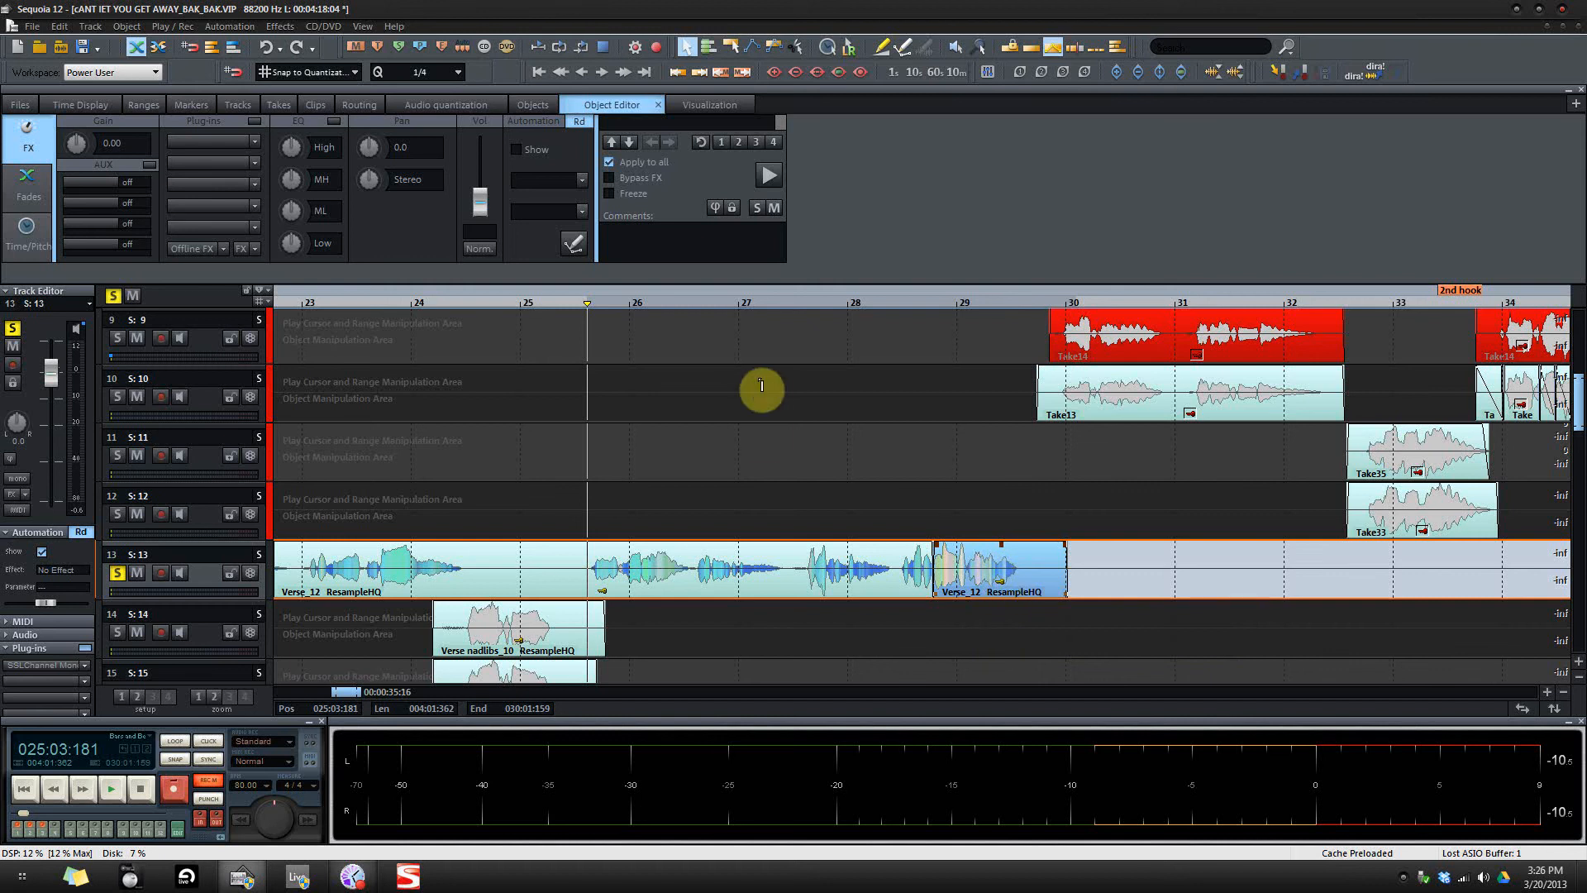
{"action": "left_click", "coordinate": [1002, 547]}
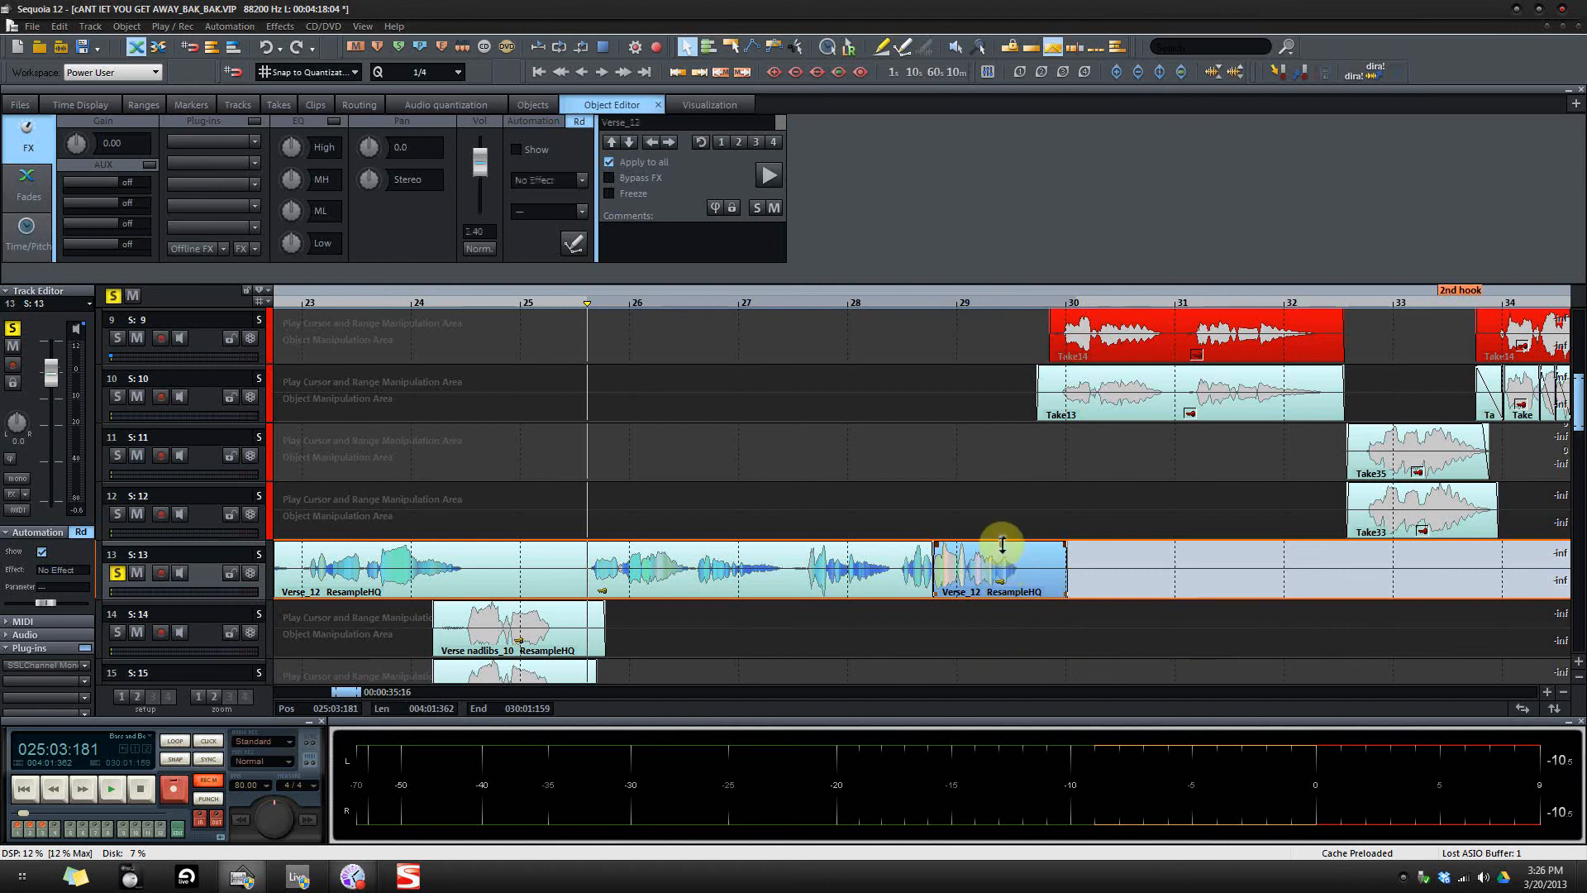
{"action": "double_click", "coordinate": [489, 170]}
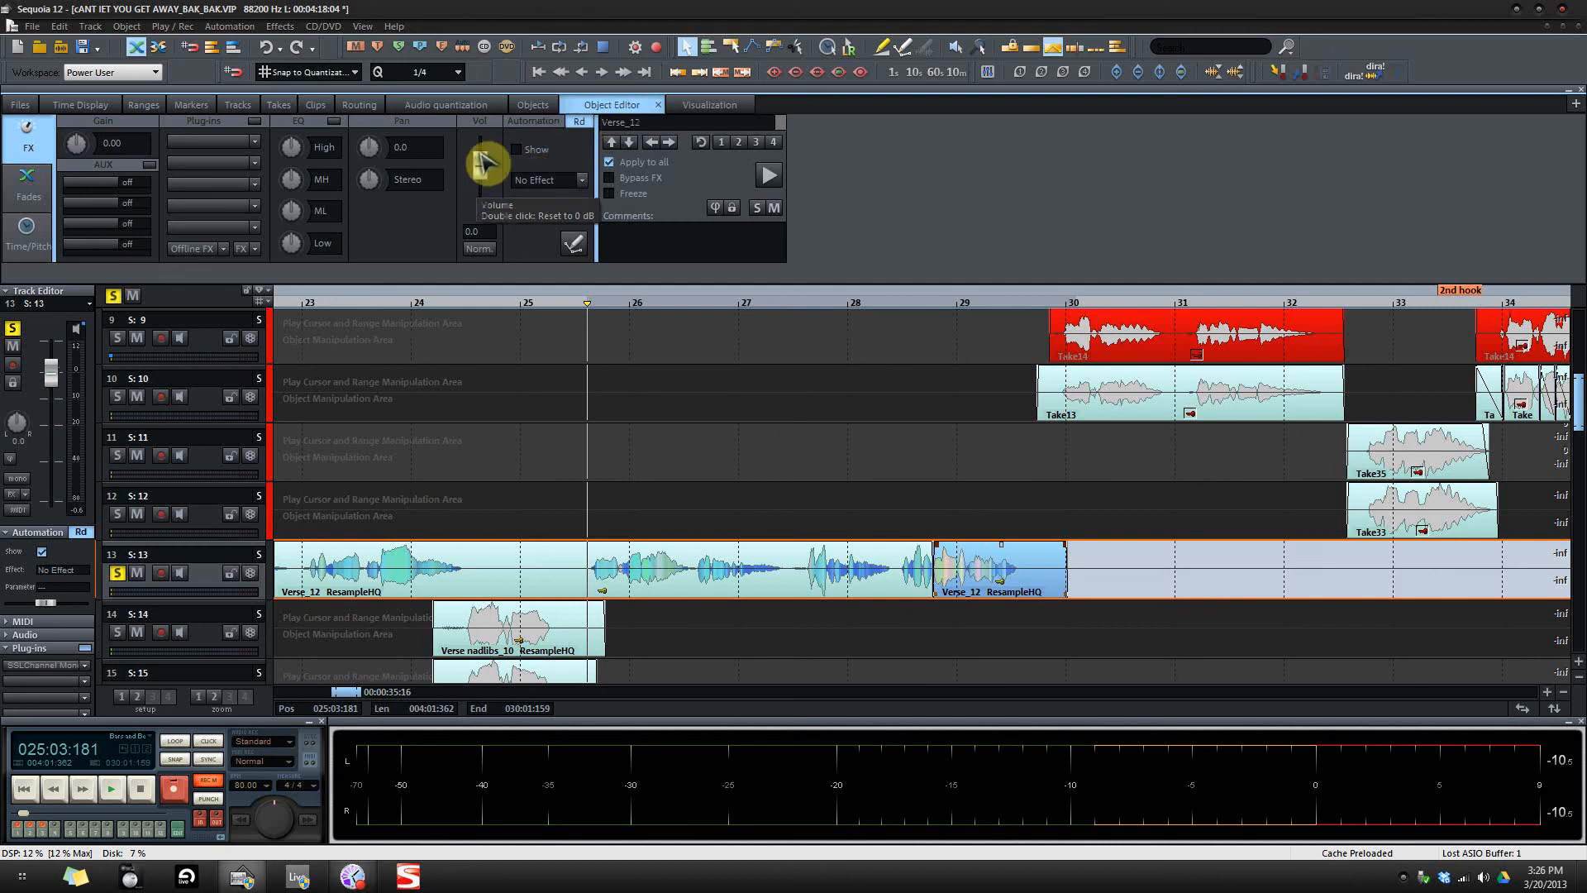
{"action": "left_click_drag", "start_coordinate": [480, 186], "coordinate": [487, 176]}
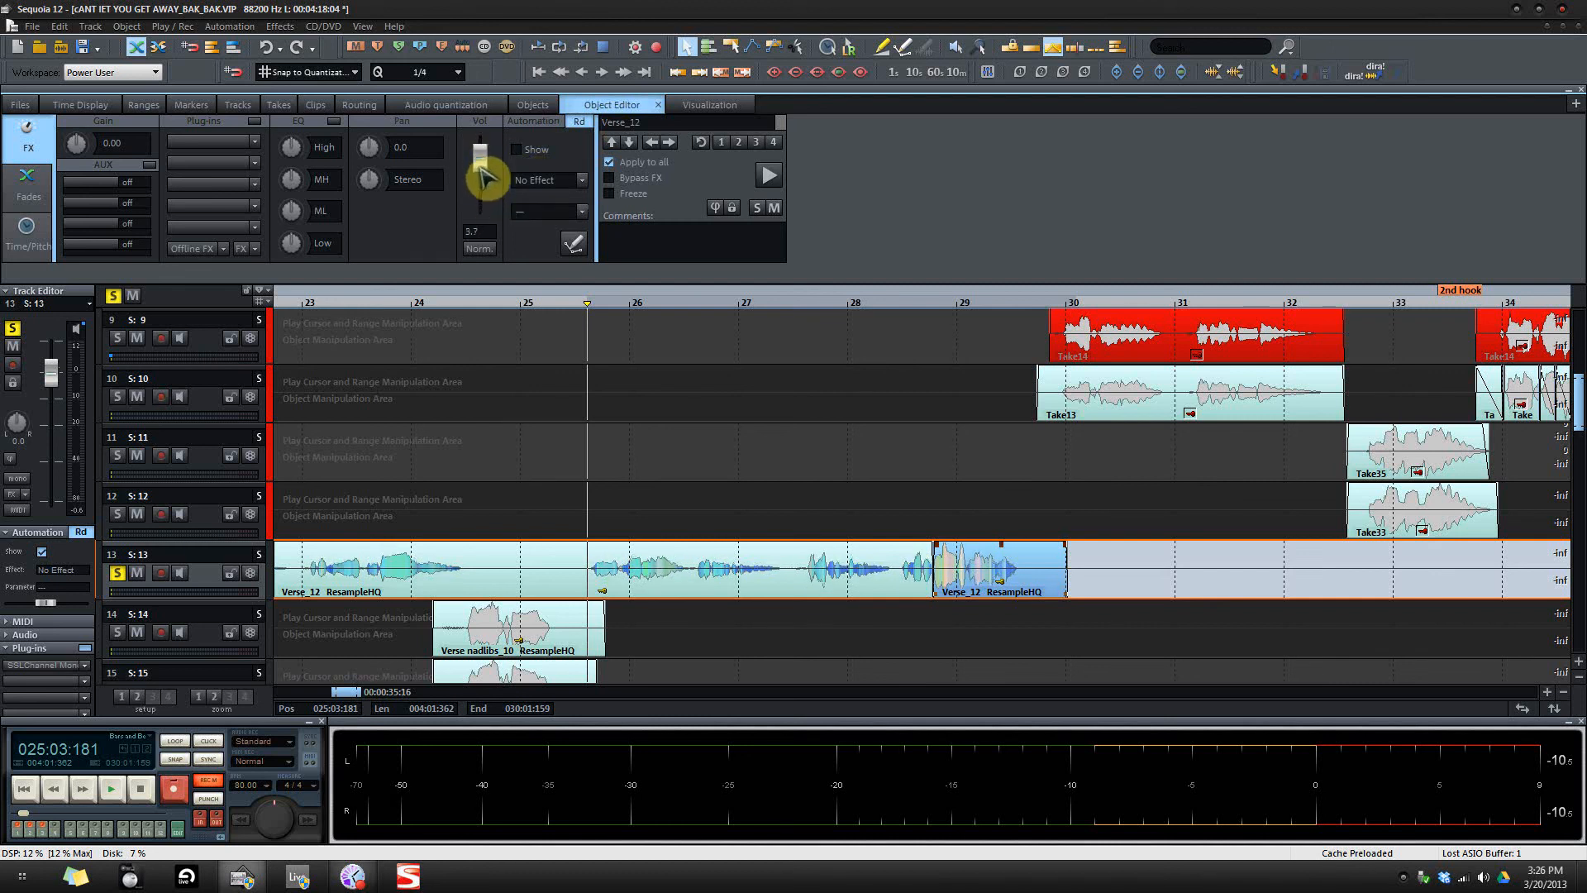
{"action": "double_click", "coordinate": [486, 173]}
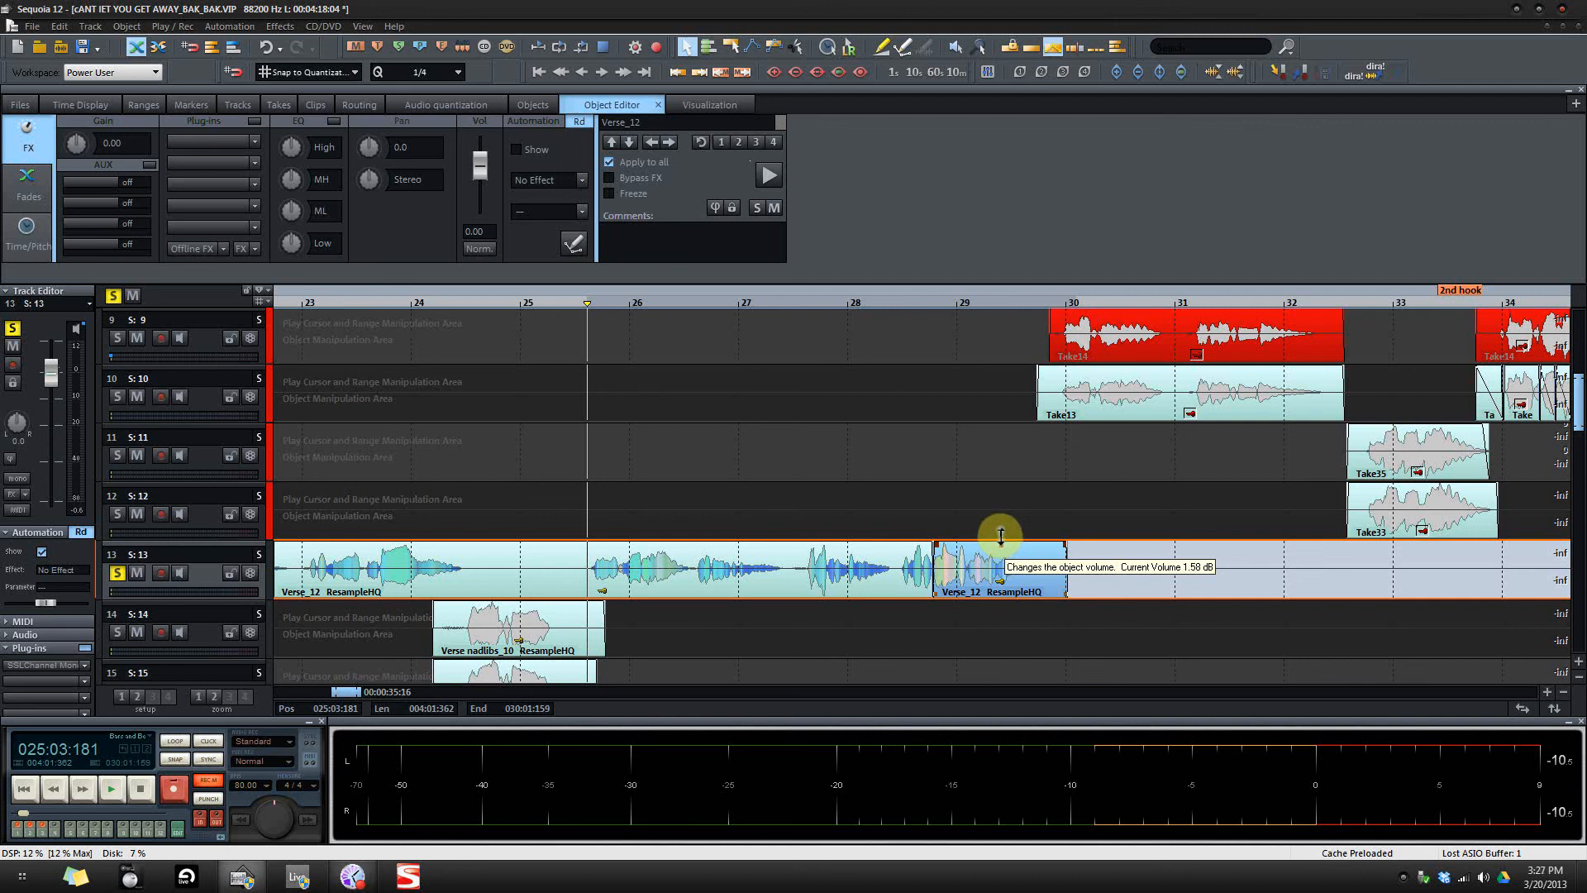
Step: Raise the second Verse_12 clip's object volume to 1.86 dB and play the transition into it from 25:03:181
{"action": "left_click_drag", "start_coordinate": [1000, 536], "coordinate": [1000, 535]}
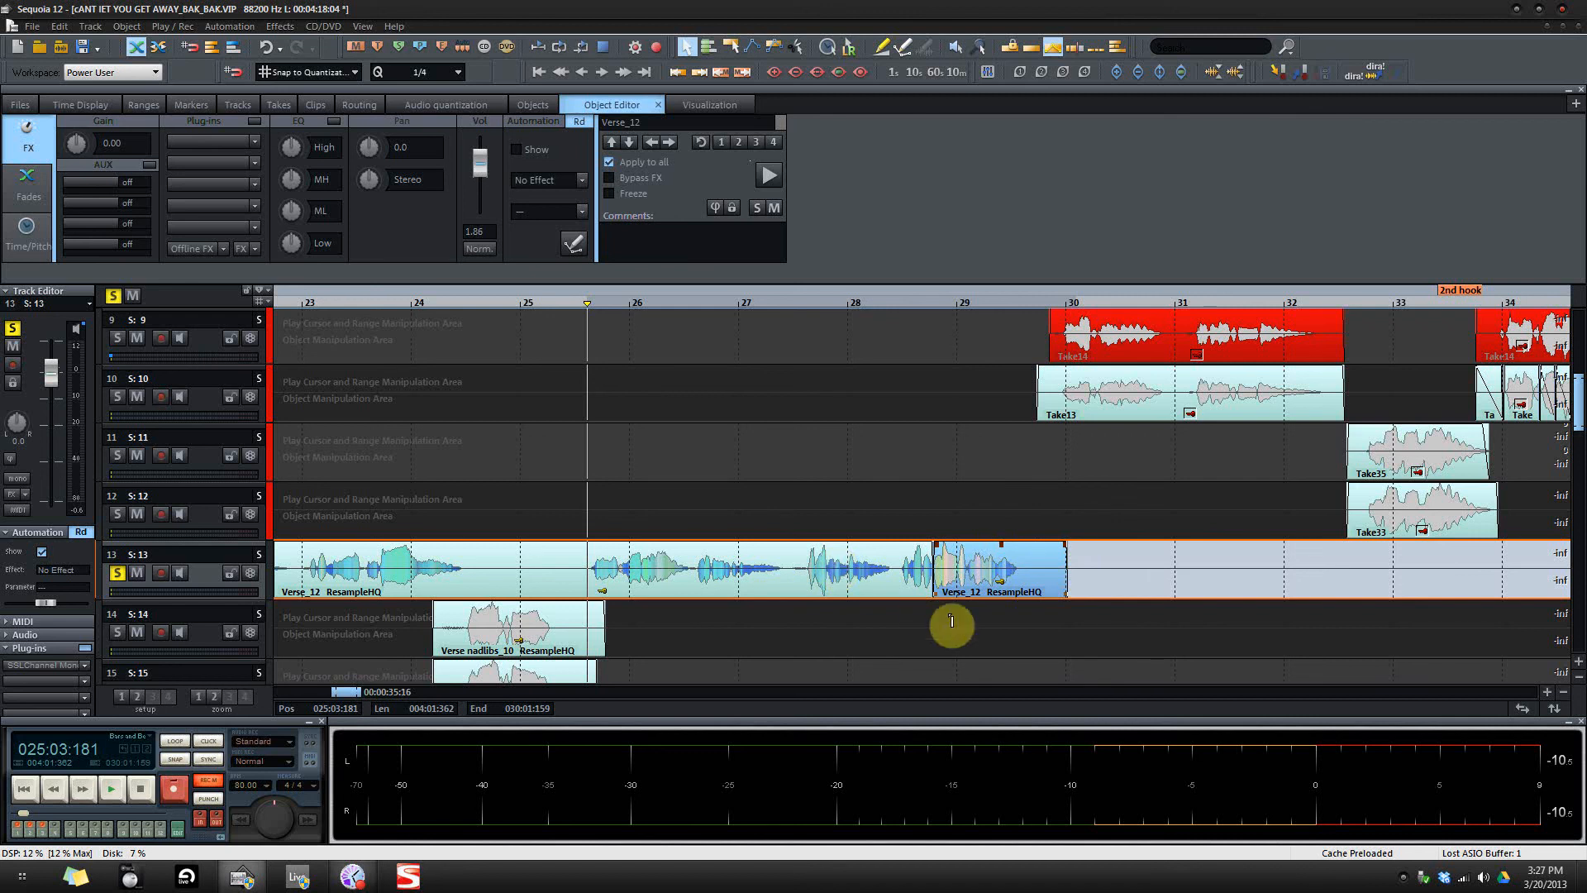
{"action": "key", "text": "space"}
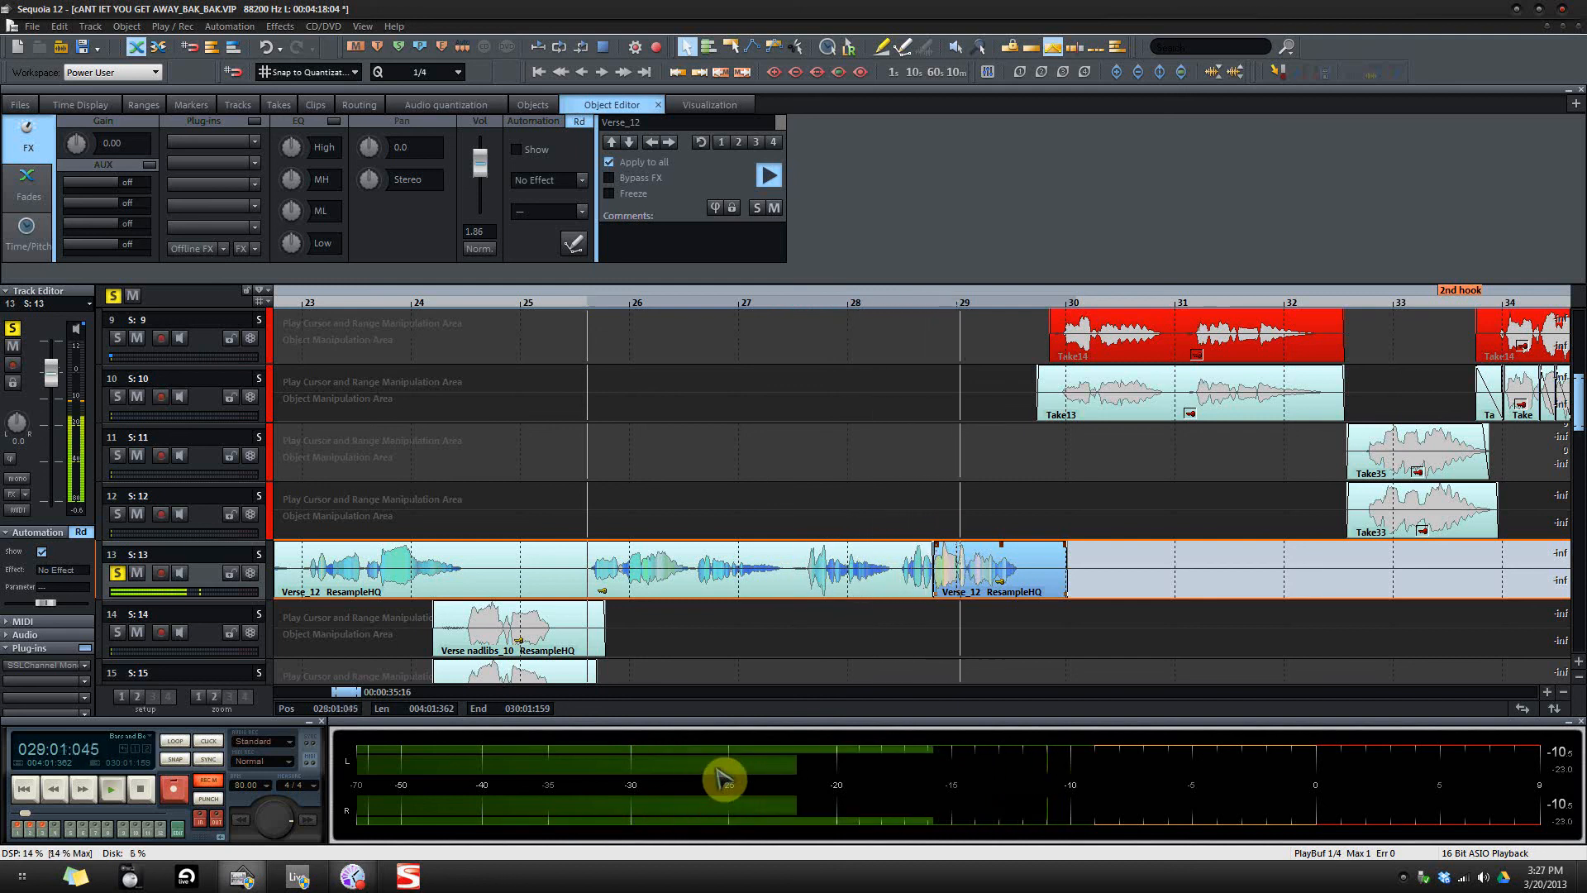
{"action": "key", "text": "space"}
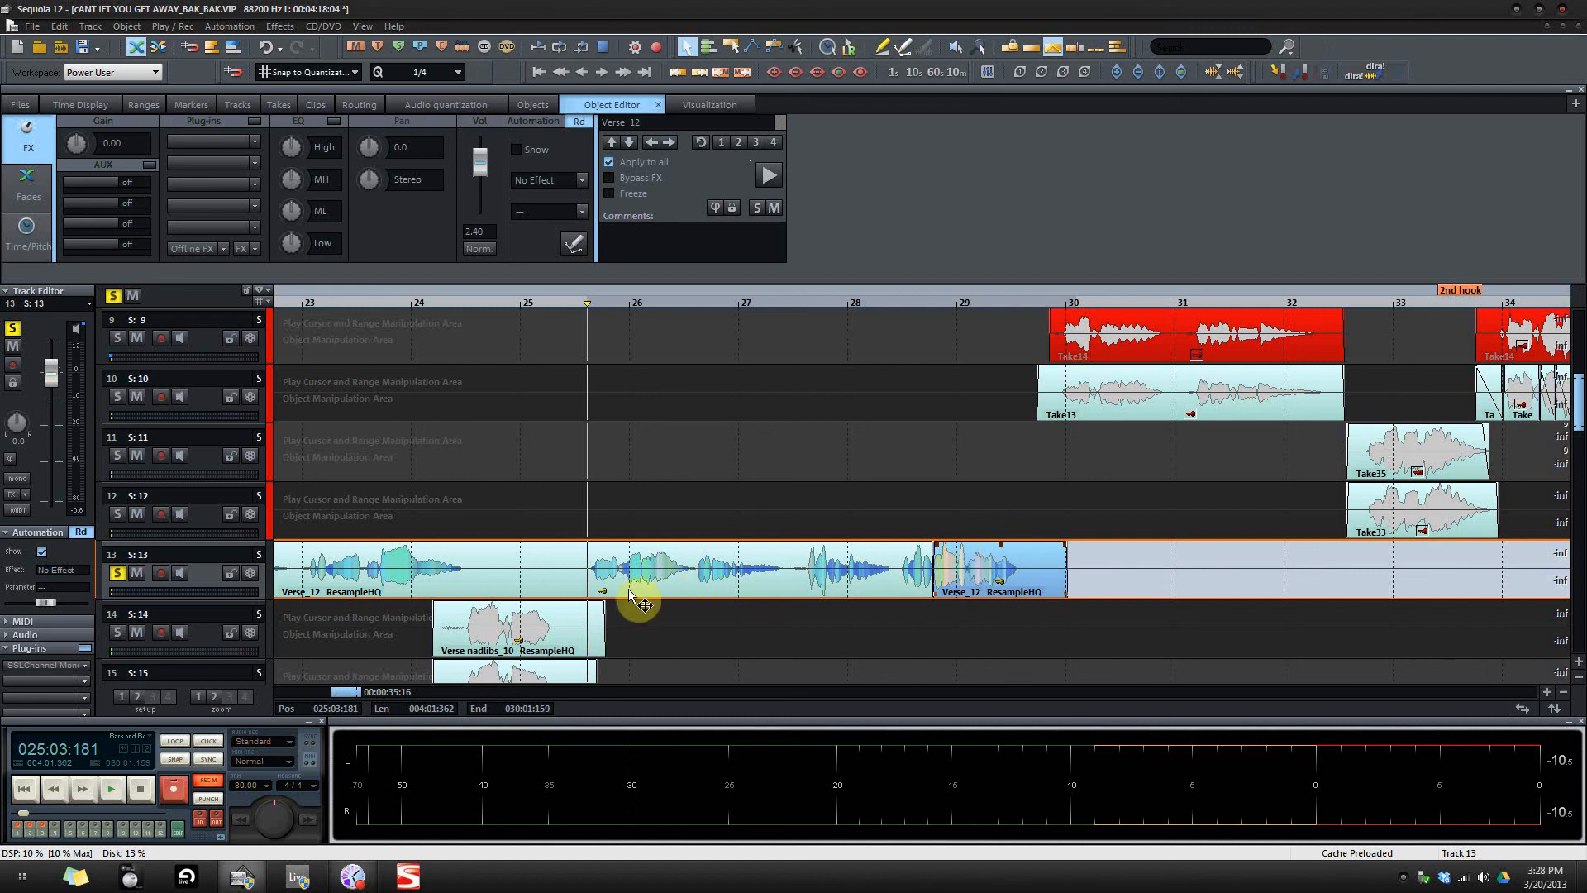
Step: Play the transition into the second Verse_12 clip from 25:03:181, and replay it several times from about 28:02:368
{"action": "key", "text": "space"}
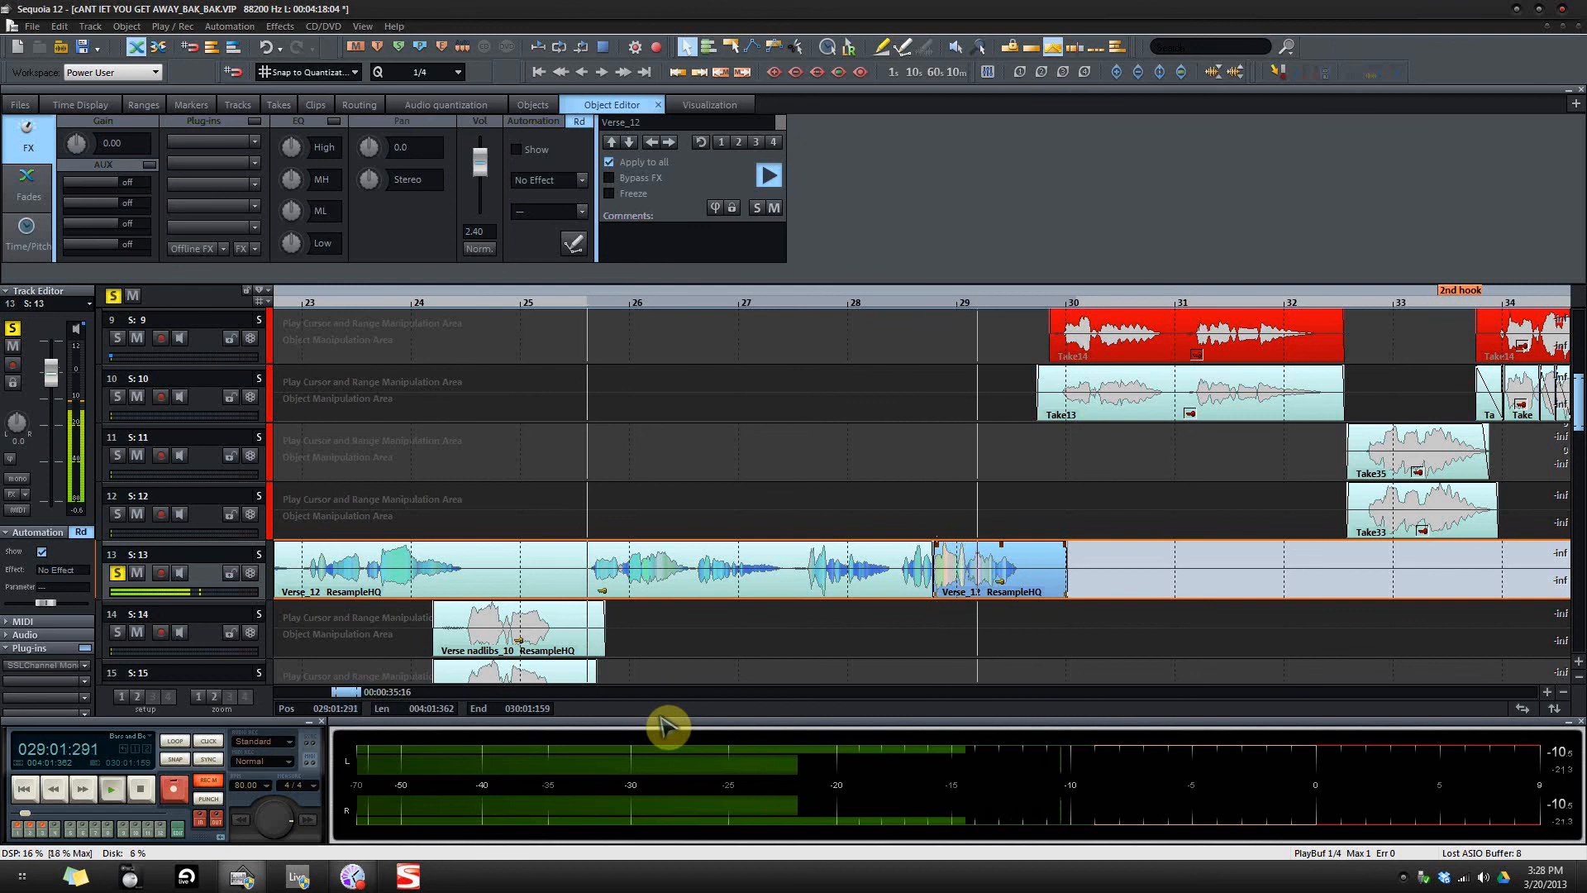
{"action": "key", "text": "space"}
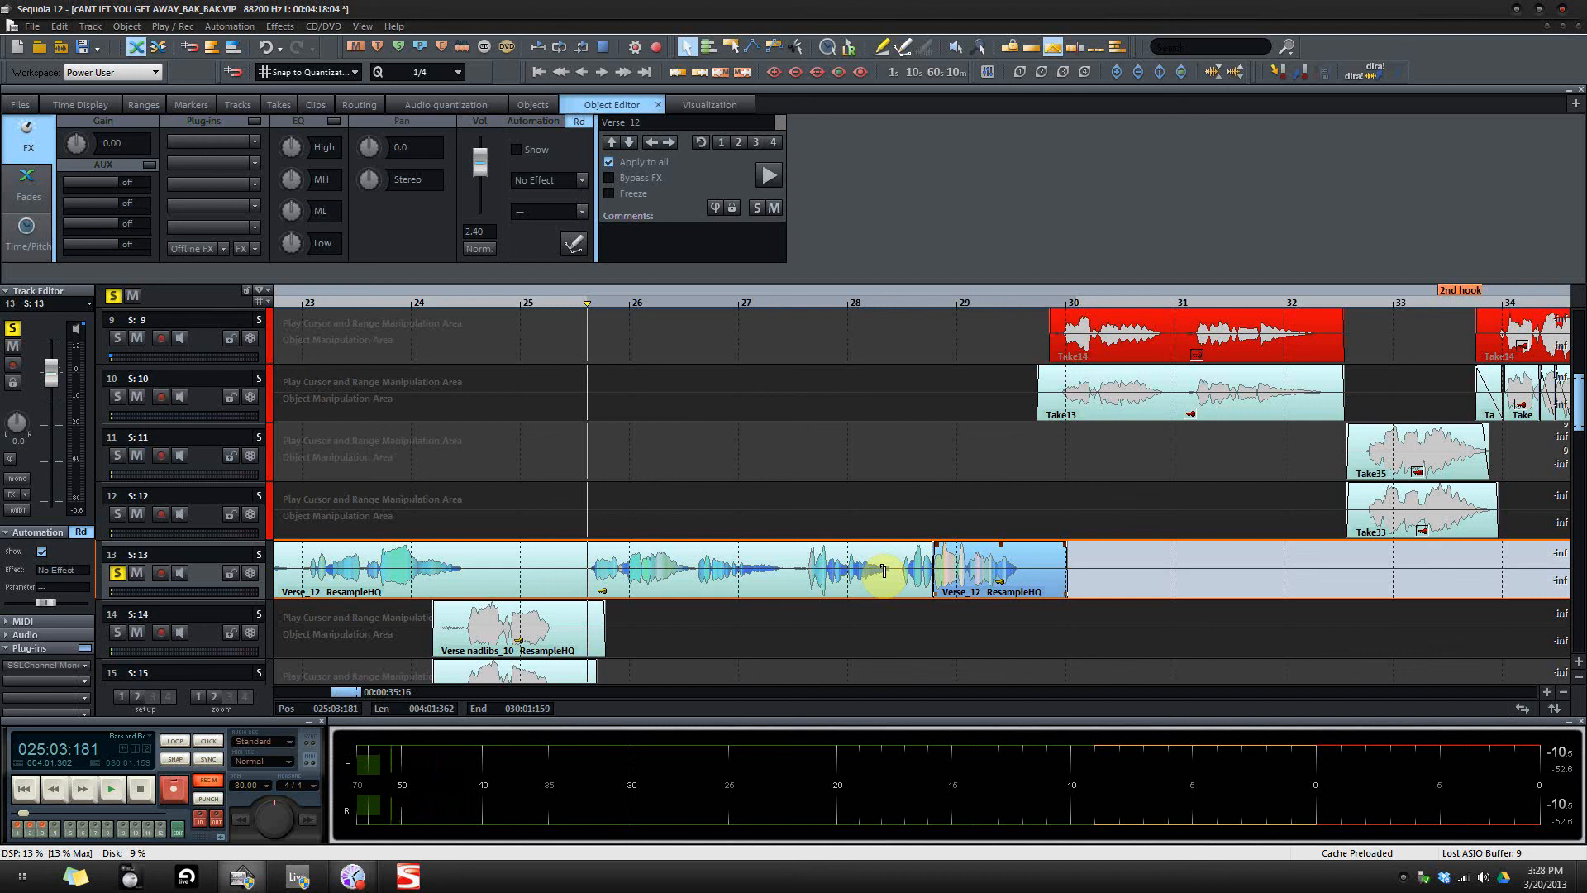
{"action": "left_click", "coordinate": [798, 558]}
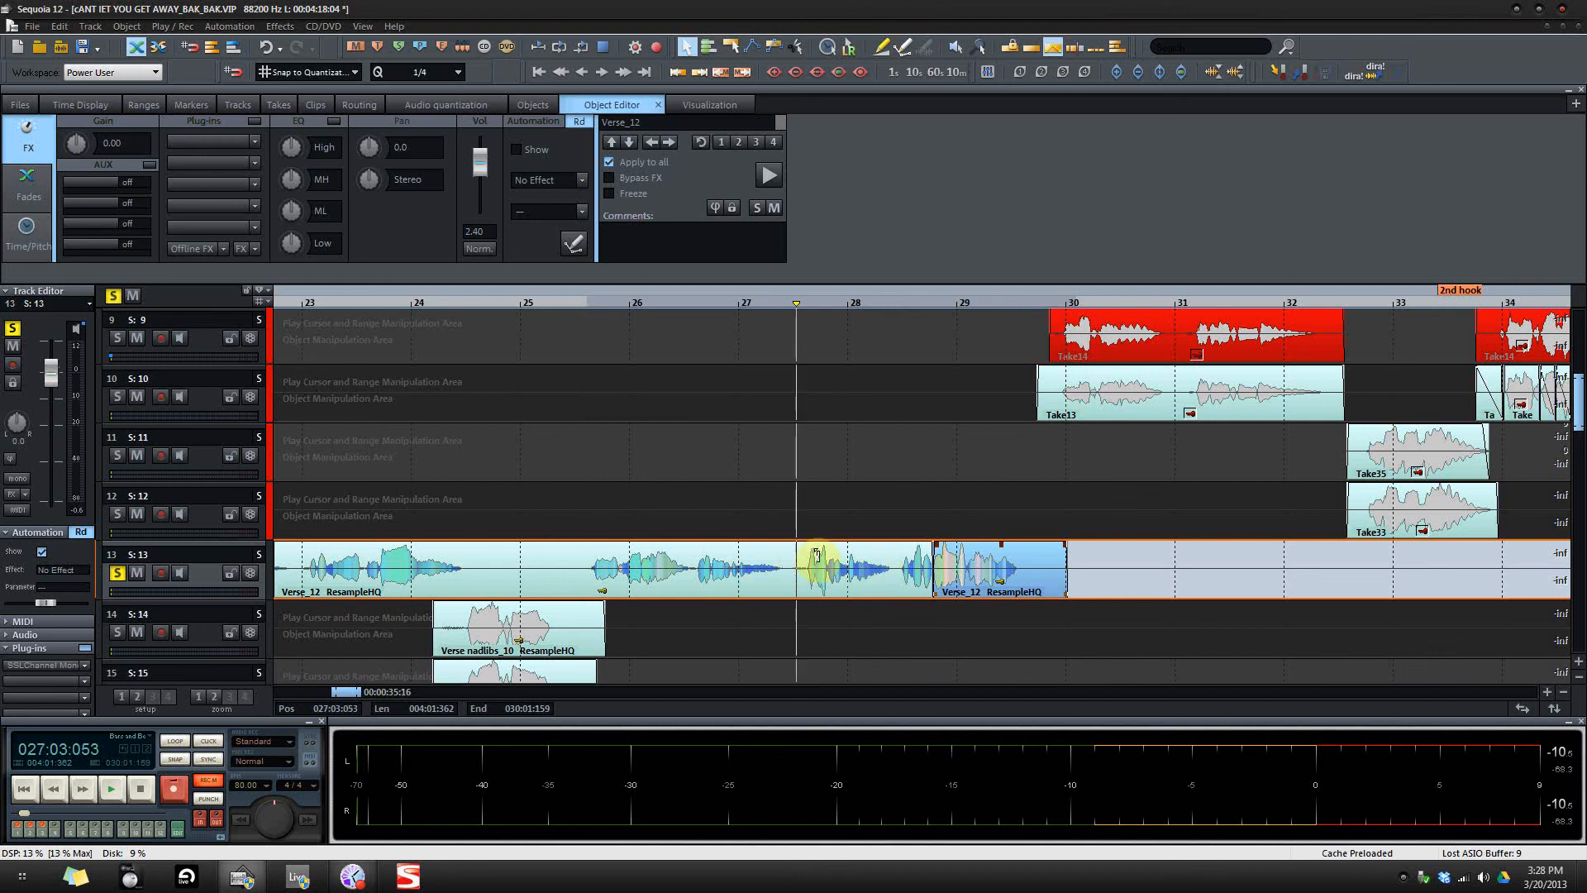
{"action": "left_click", "coordinate": [902, 561]}
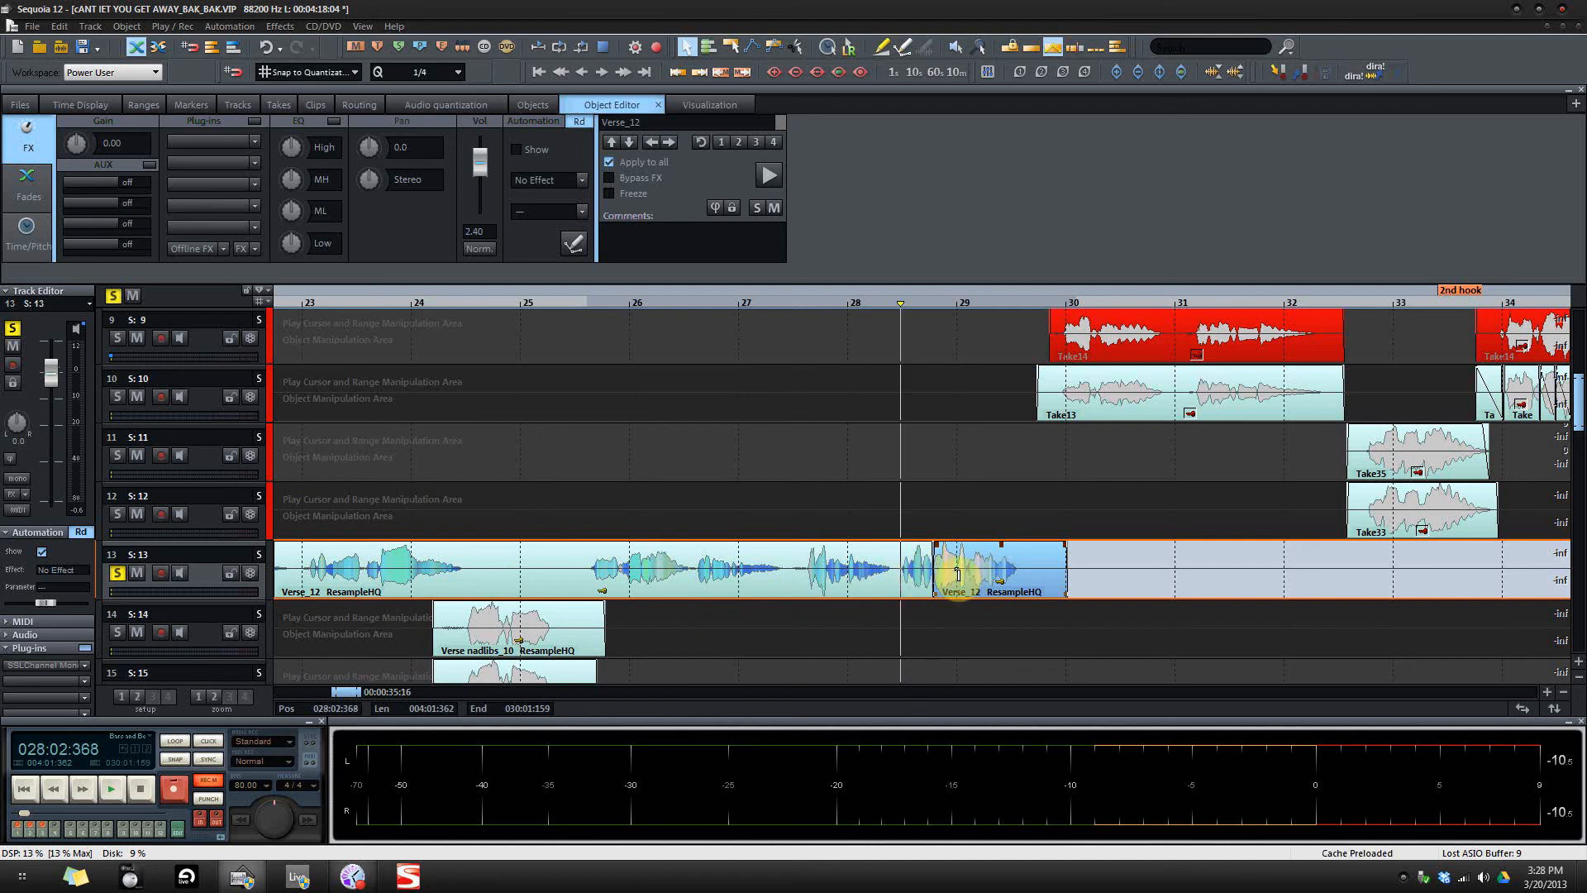
{"action": "key", "text": "space"}
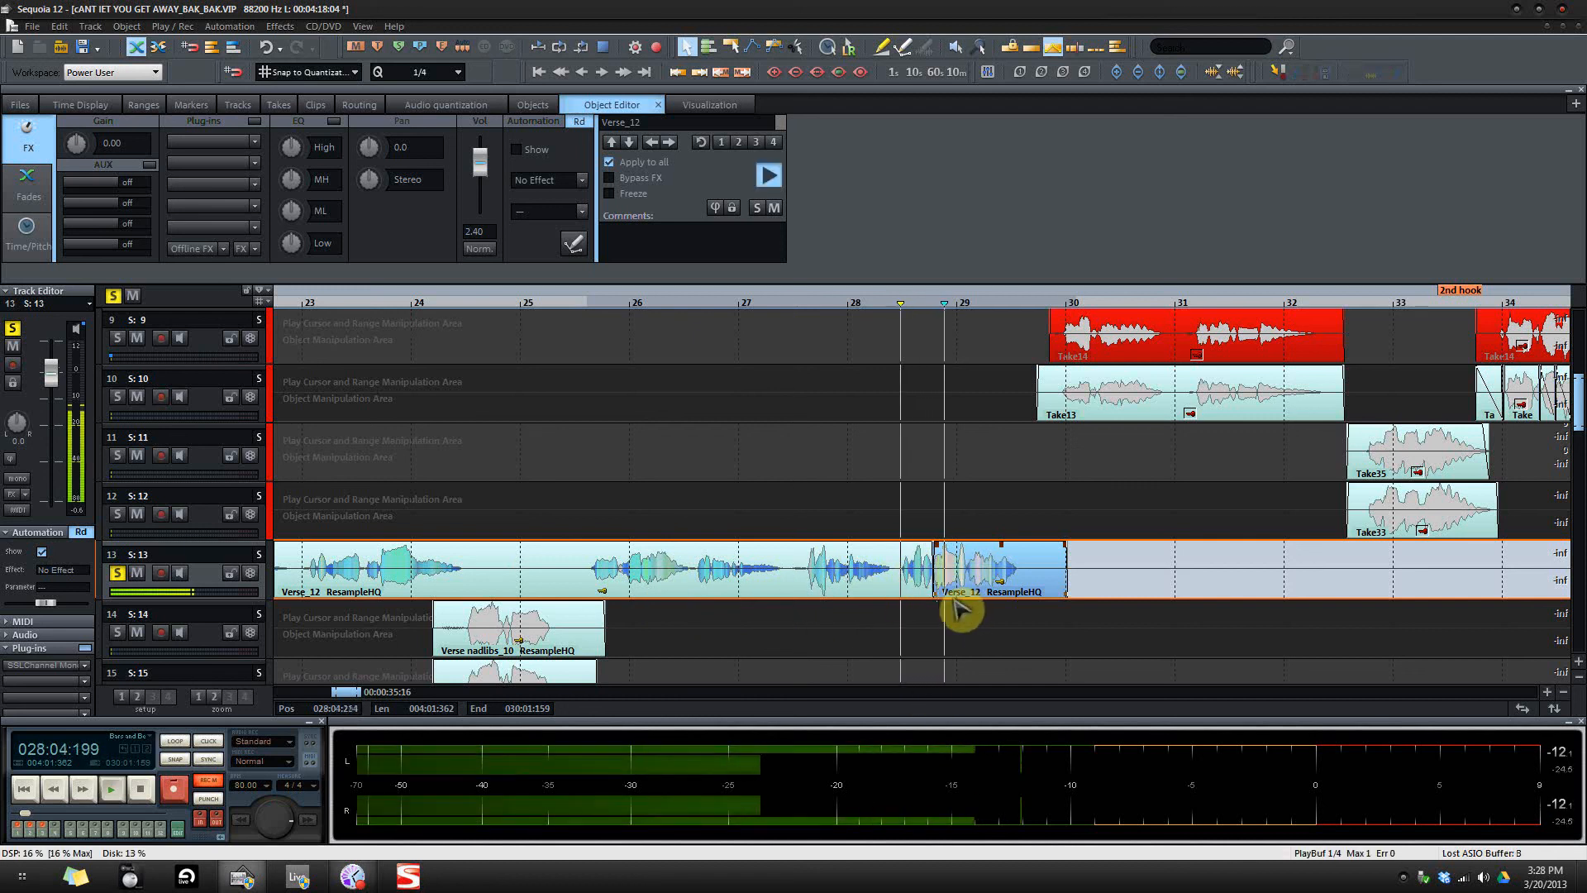
{"action": "key", "text": "space"}
{"action": "key", "text": "space"}
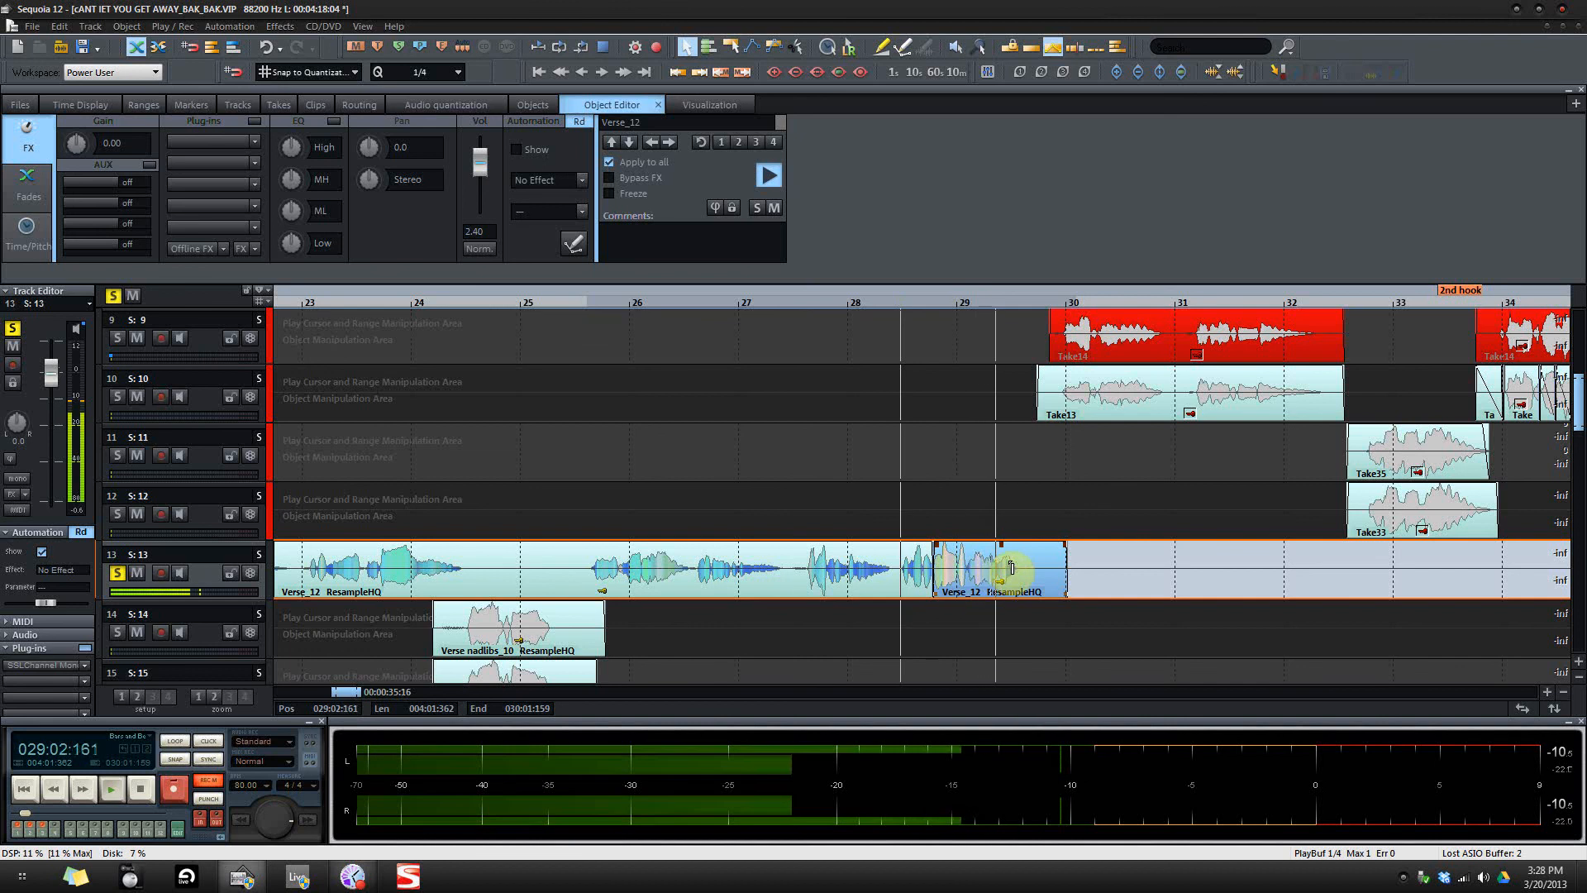
{"action": "key", "text": "space"}
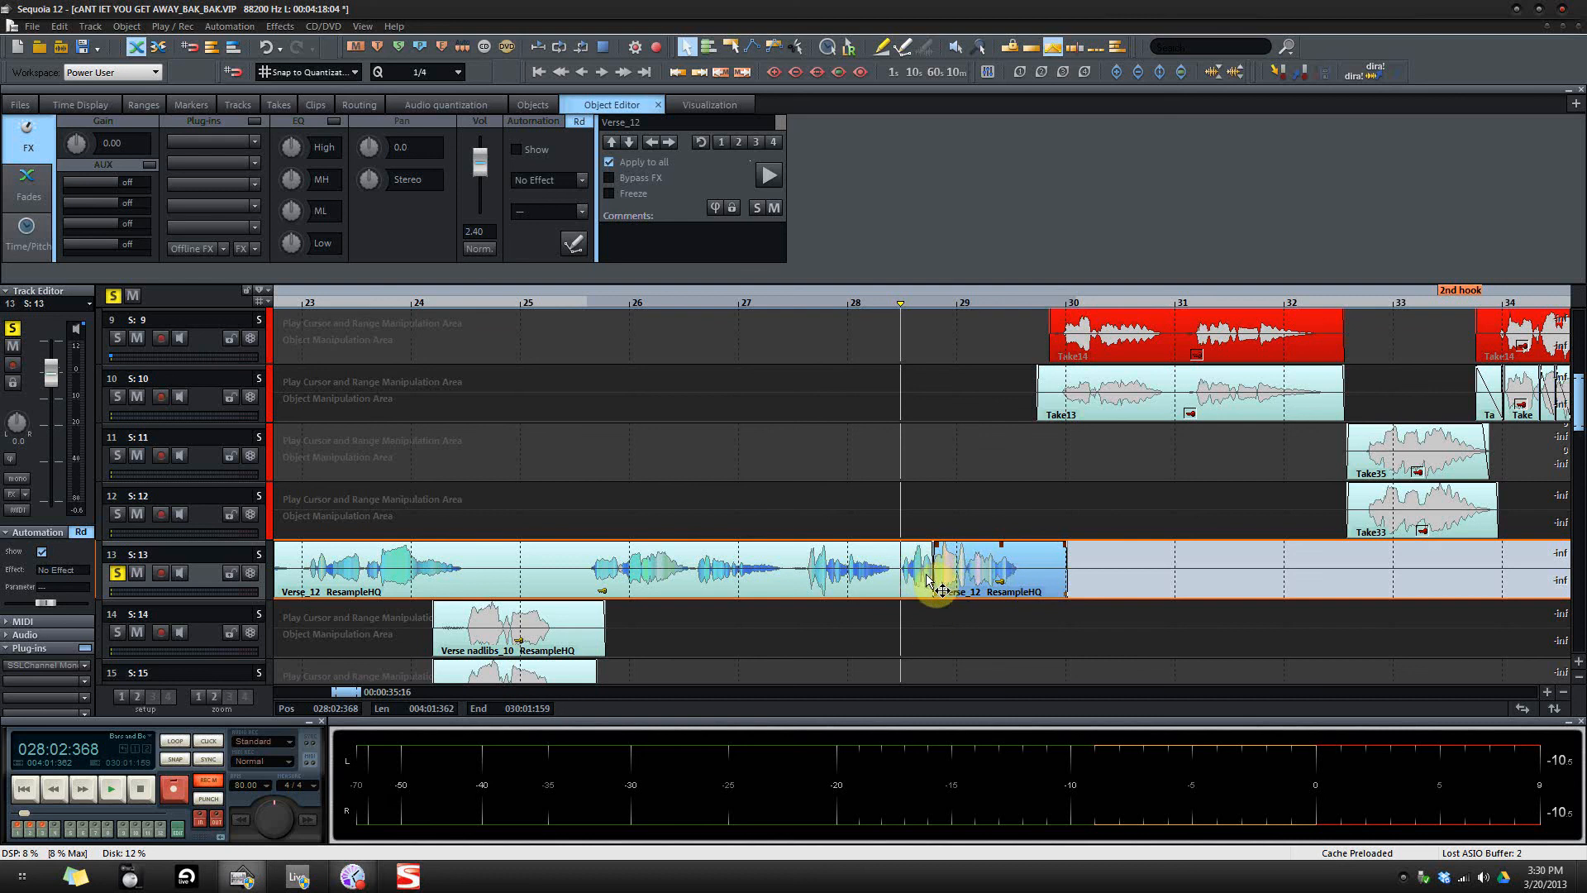
{"action": "key", "text": "space"}
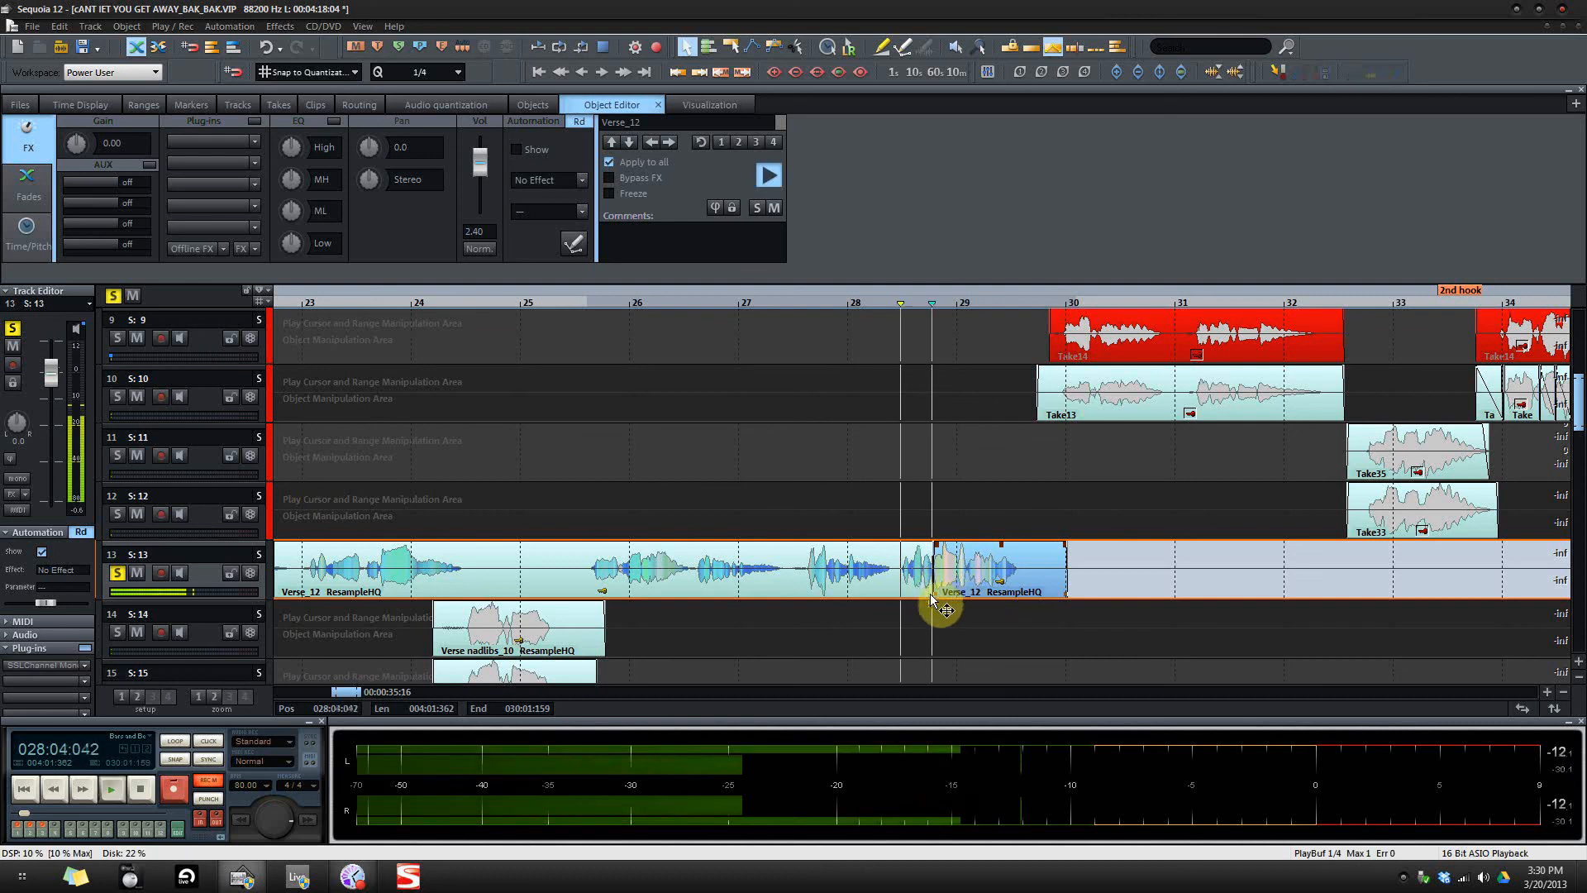
{"action": "key", "text": "space"}
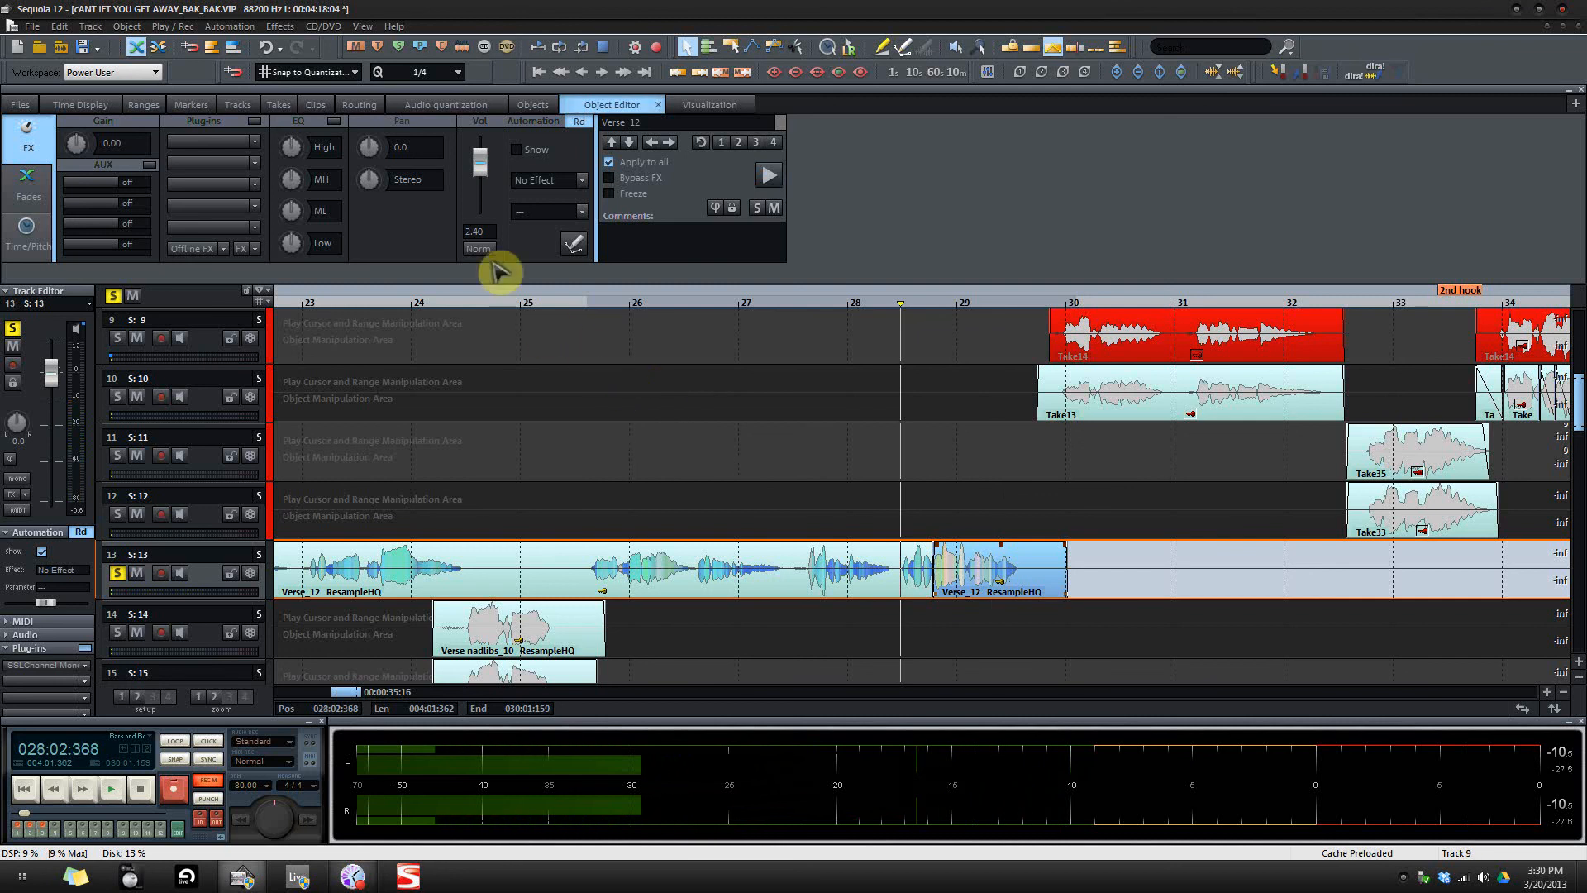
Step: Reset the second Verse_12 clip's object volume to 0 dB and play the transition twice from 28:02:368 for comparison
{"action": "double_click", "coordinate": [483, 170]}
{"action": "key", "text": "space"}
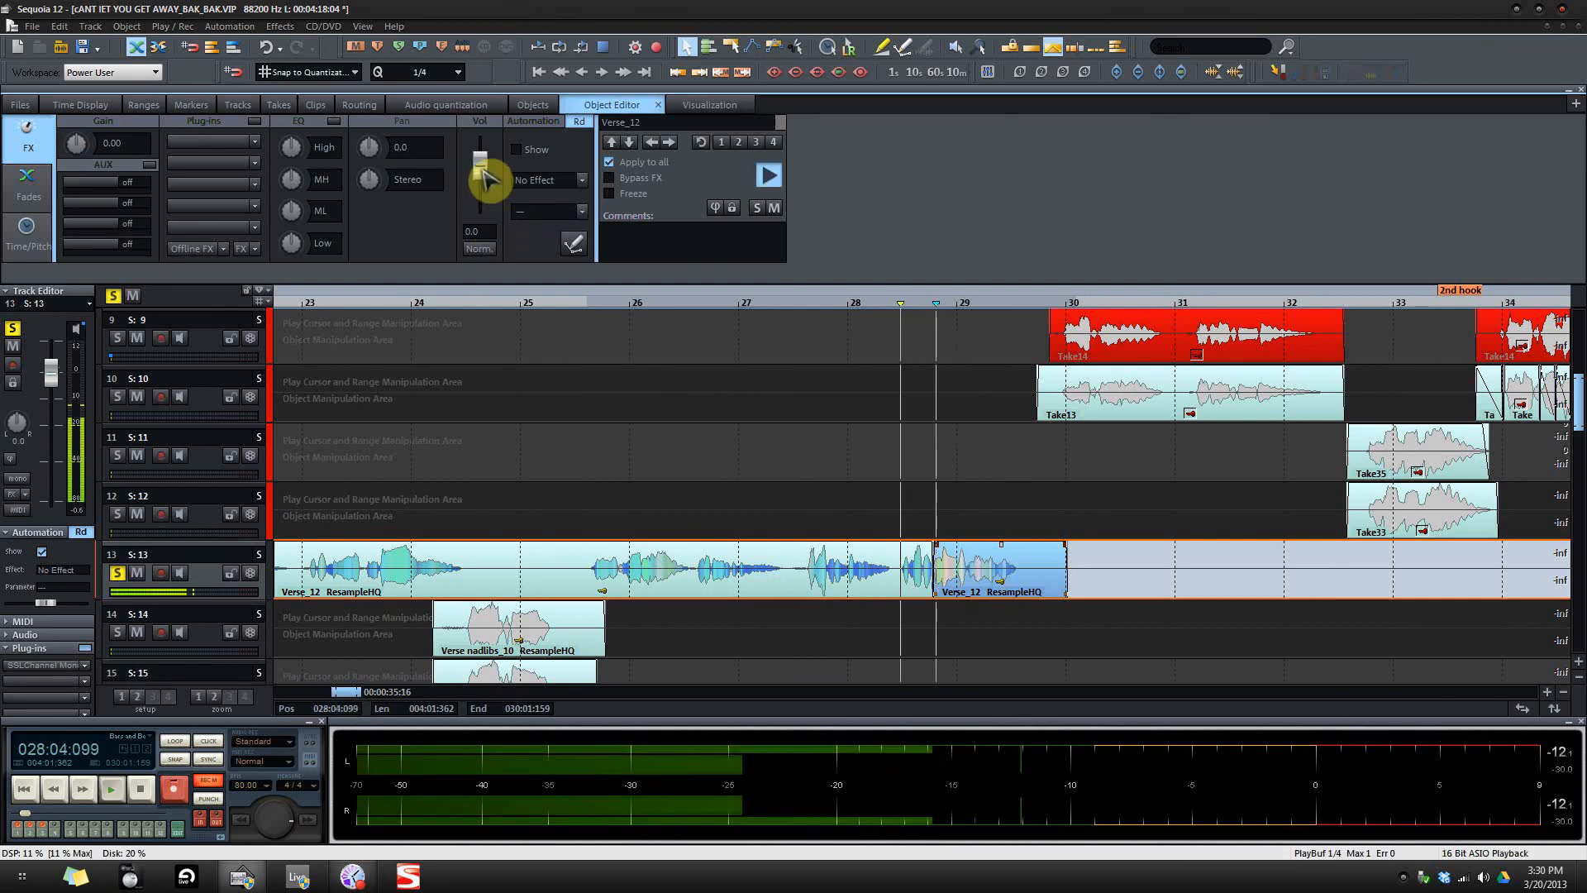
{"action": "key", "text": "space"}
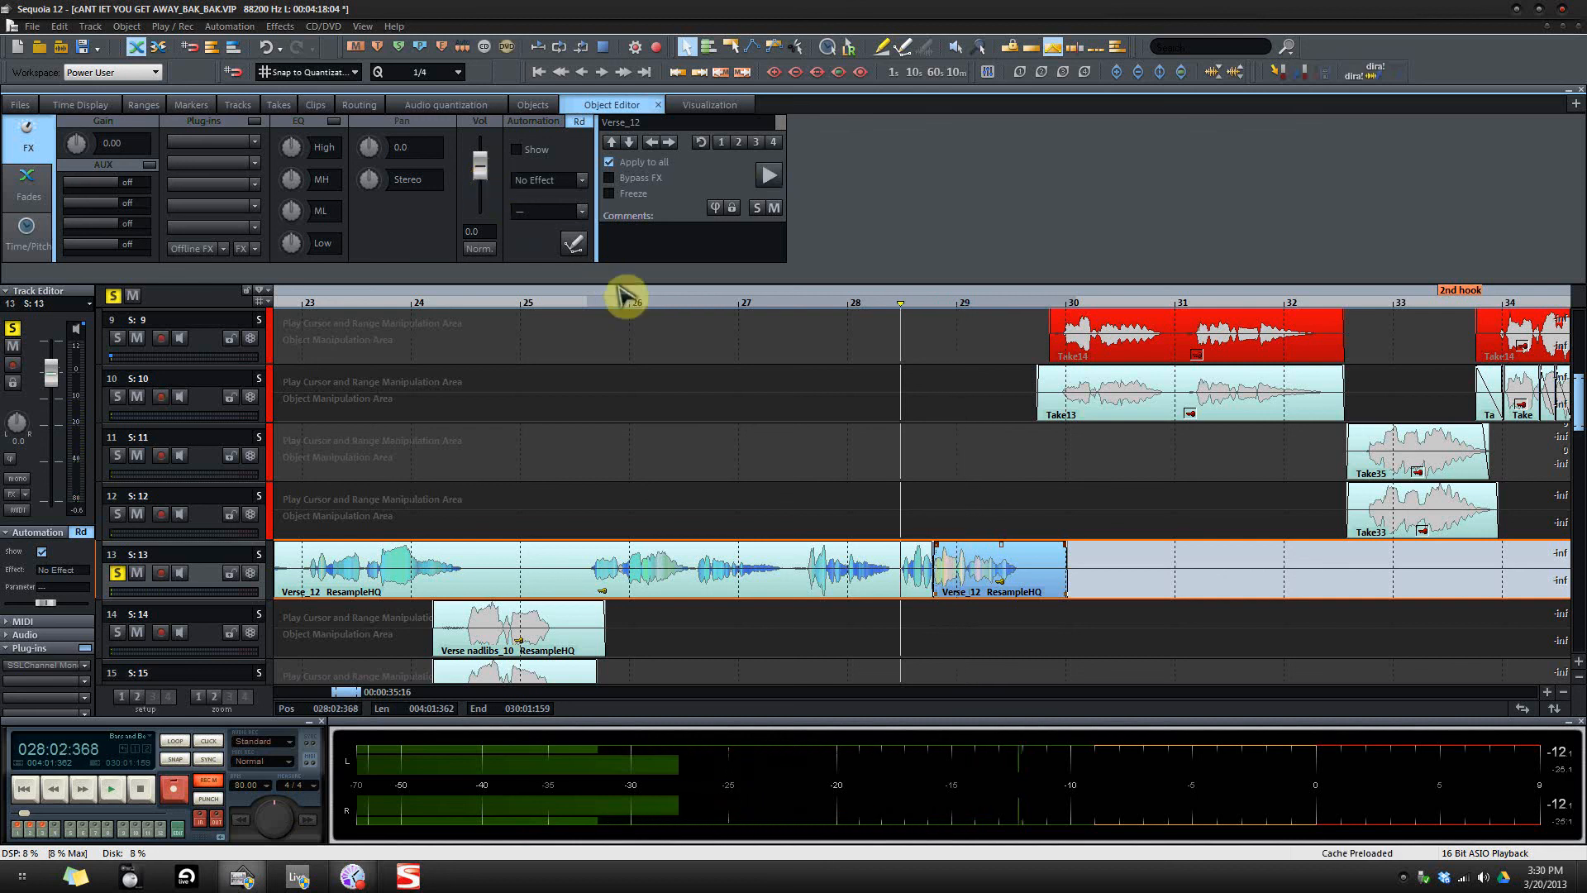
{"action": "key", "text": "space"}
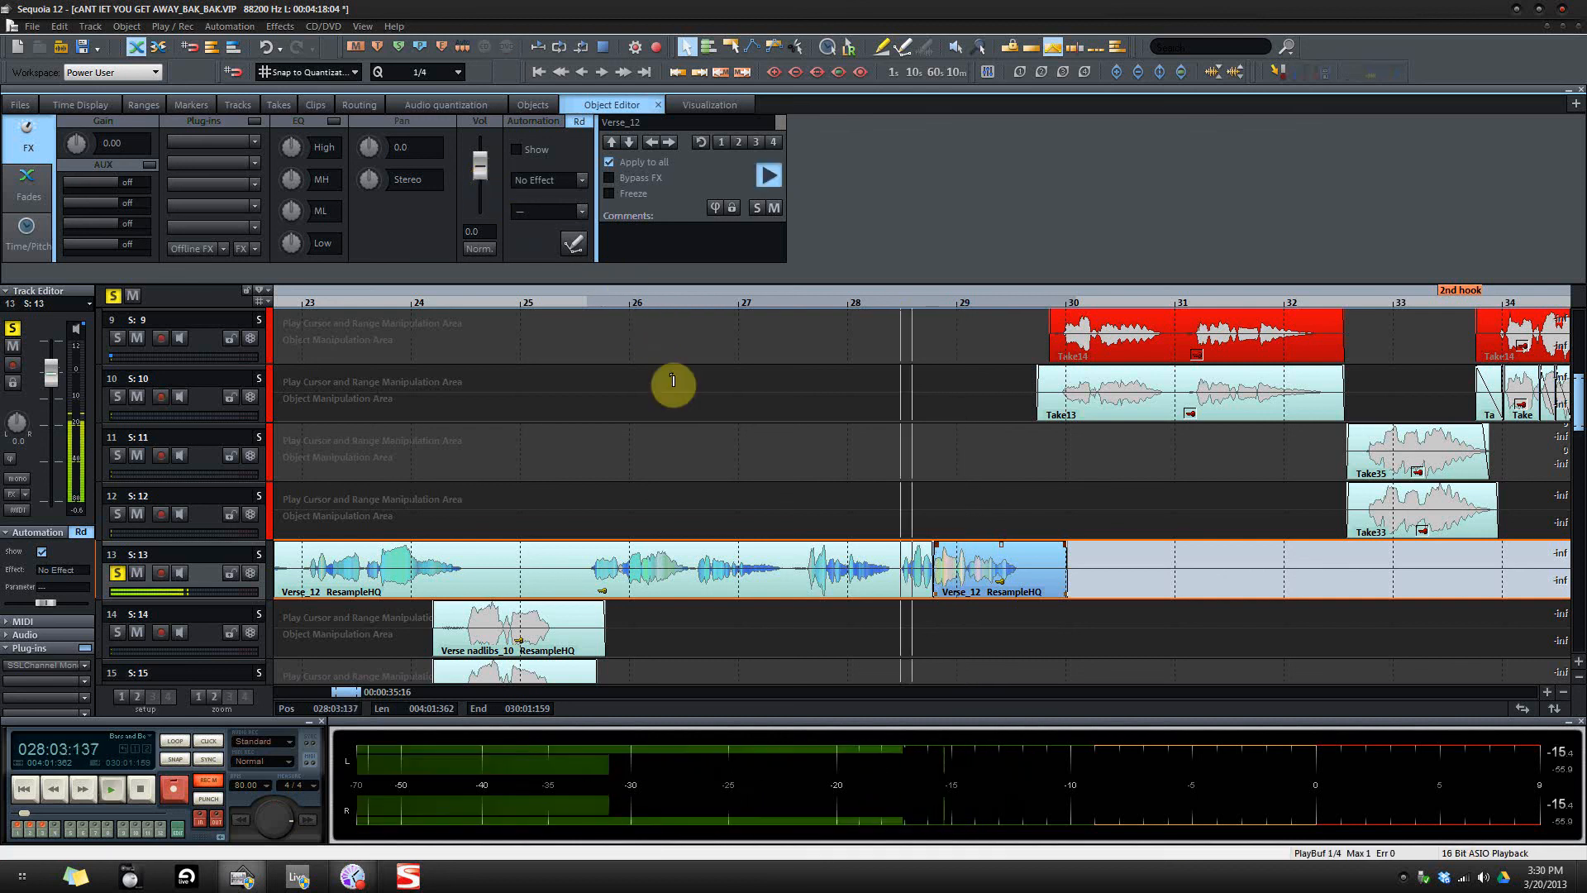
{"action": "key", "text": "space"}
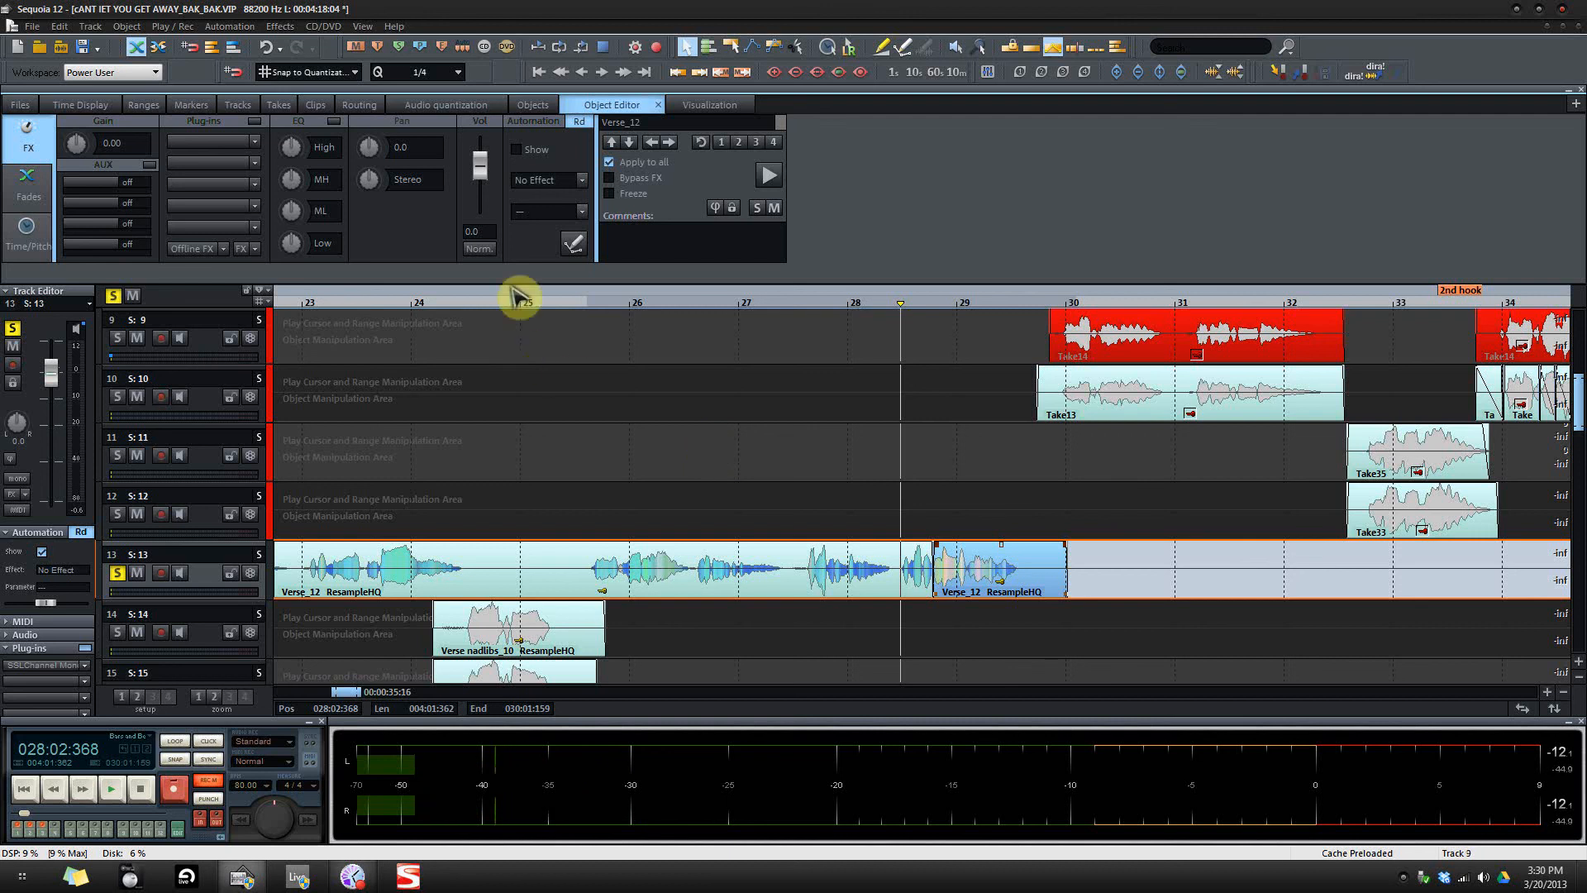
Step: Set the second Verse_12 clip's object volume to 2.44 dB and place the play cursor at about 25:02:099 on track 13
{"action": "left_click_drag", "start_coordinate": [486, 187], "coordinate": [490, 181]}
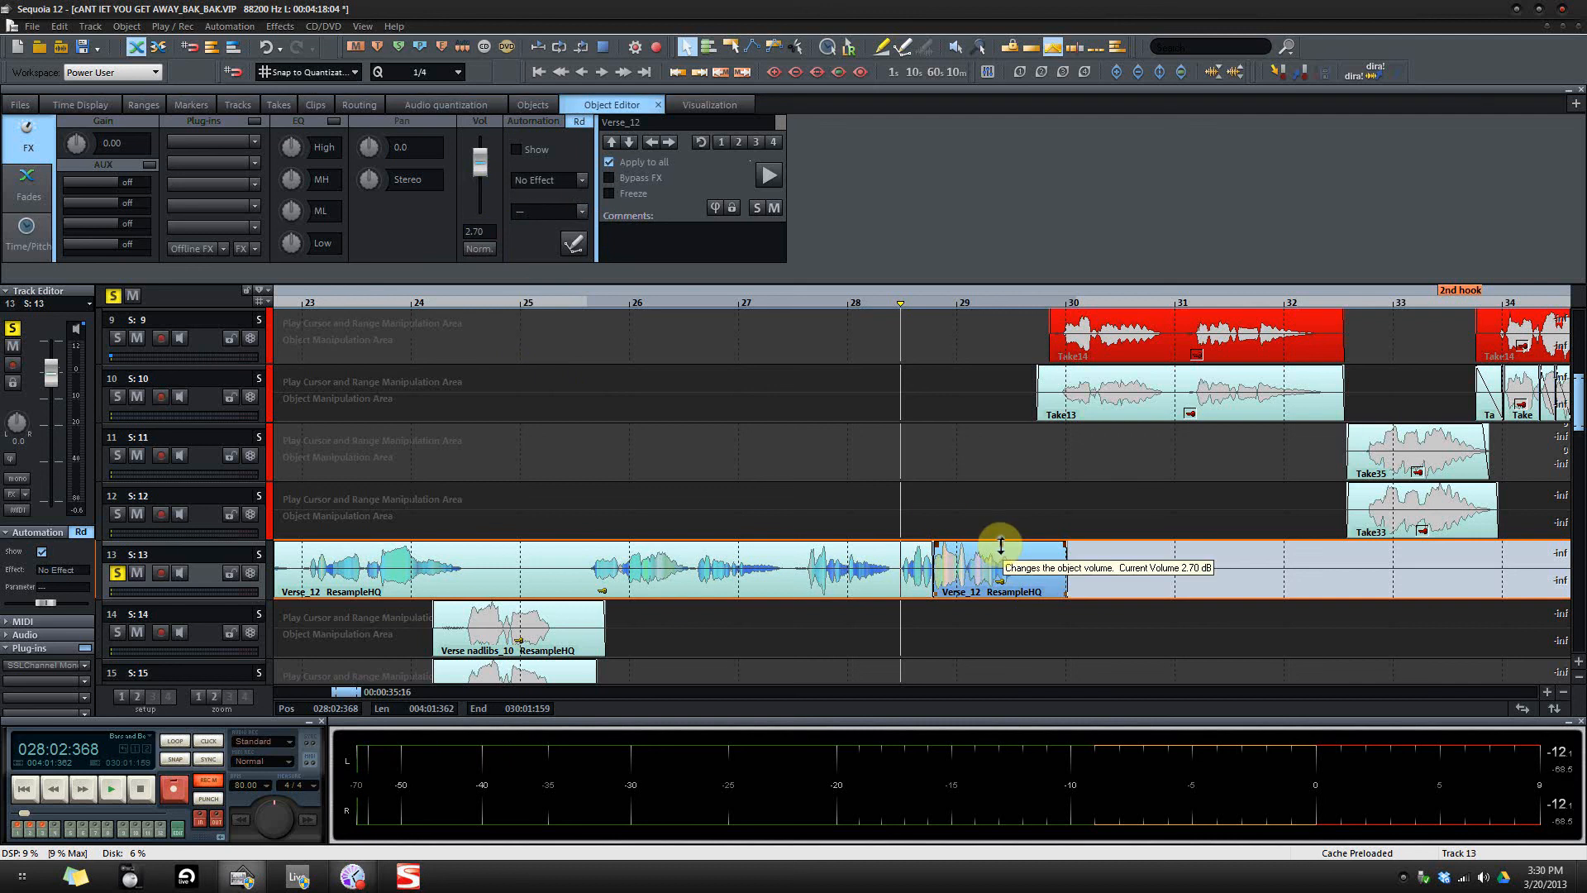
{"action": "left_click_drag", "start_coordinate": [1001, 545], "coordinate": [1001, 548]}
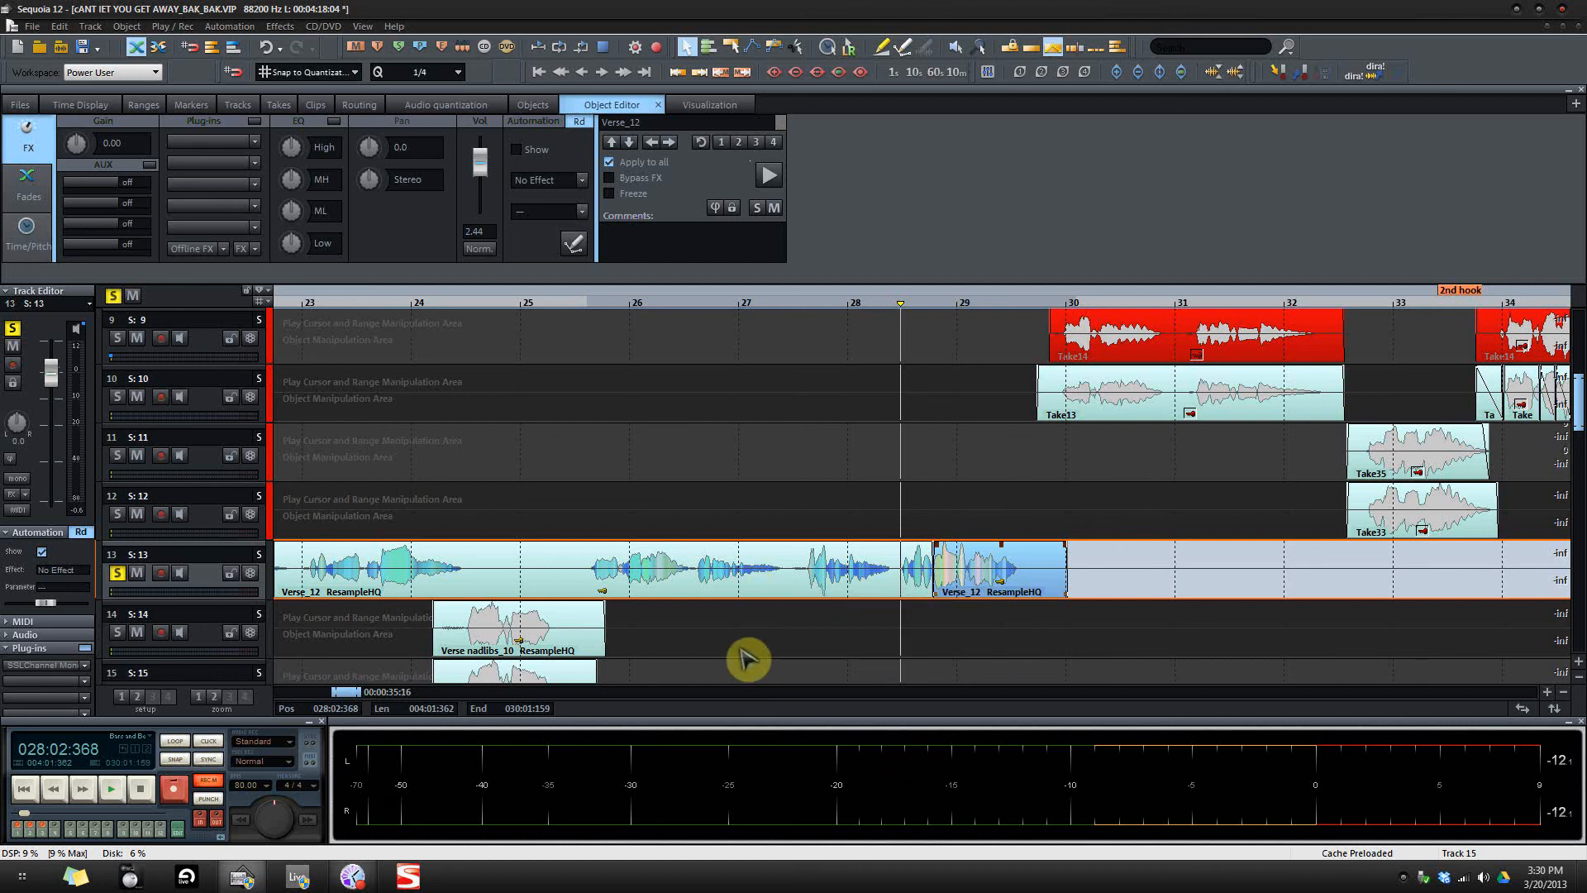
{"action": "left_click", "coordinate": [556, 567]}
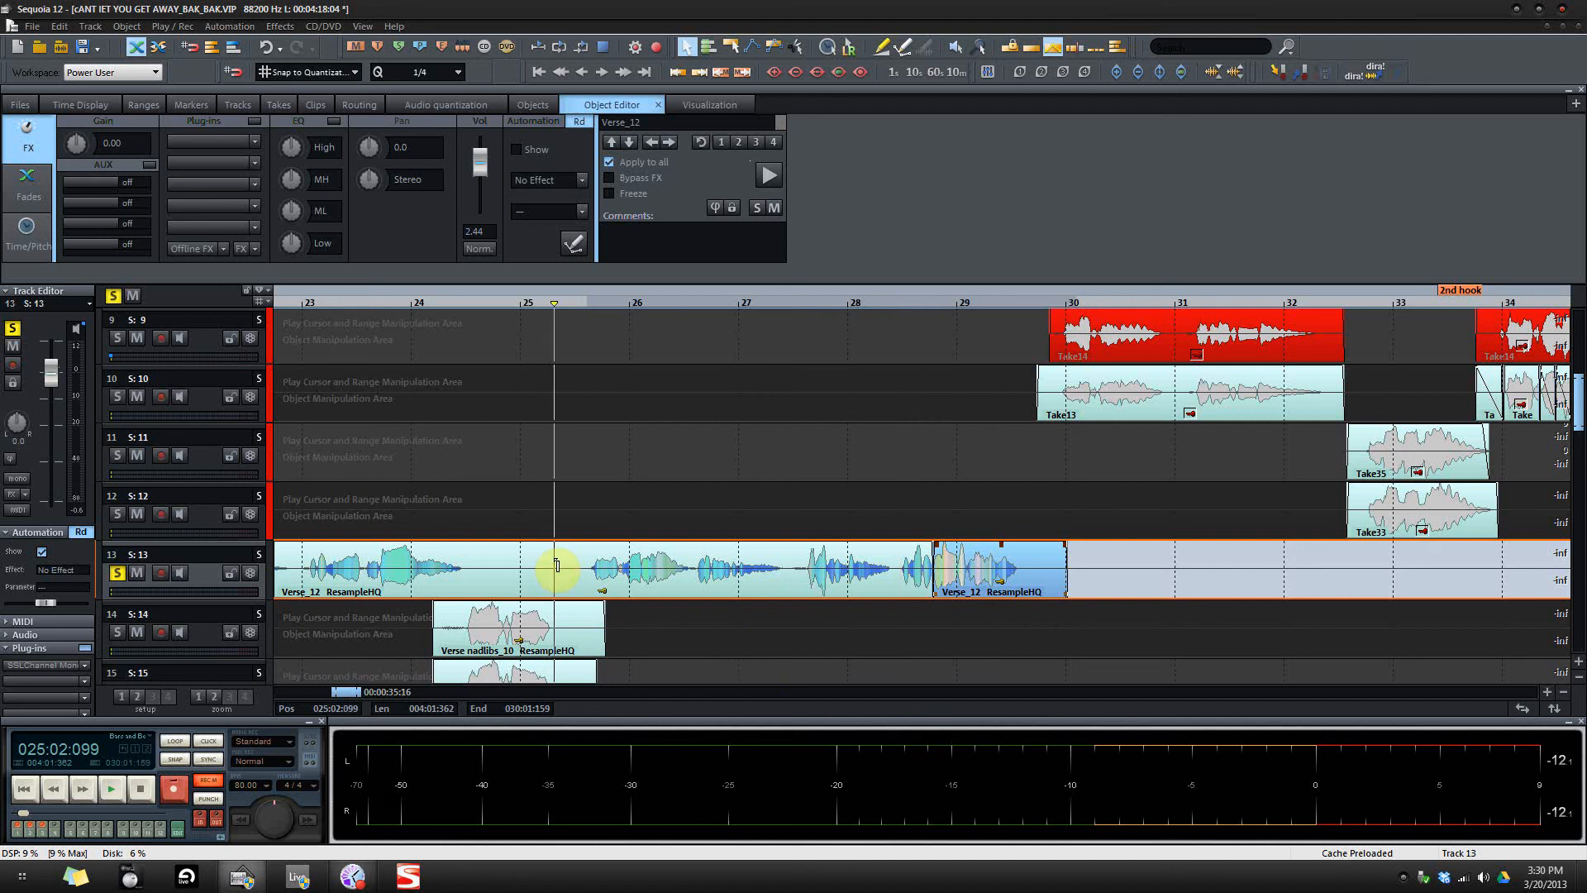